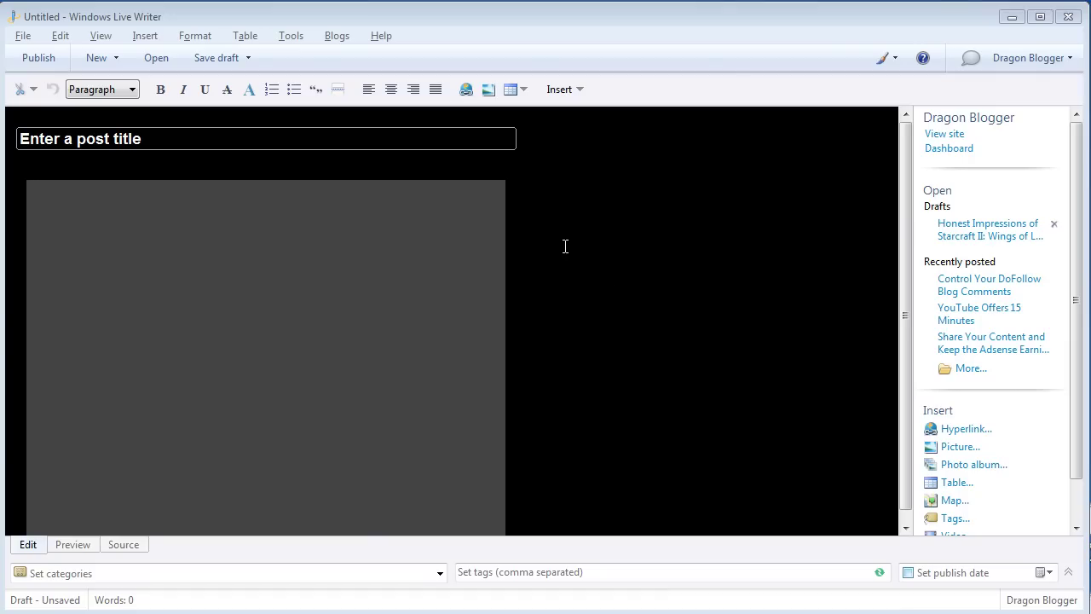
- Start adding a new blog account for another blog service from Tools > Accounts
{"action": "left_click", "coordinate": [299, 41]}
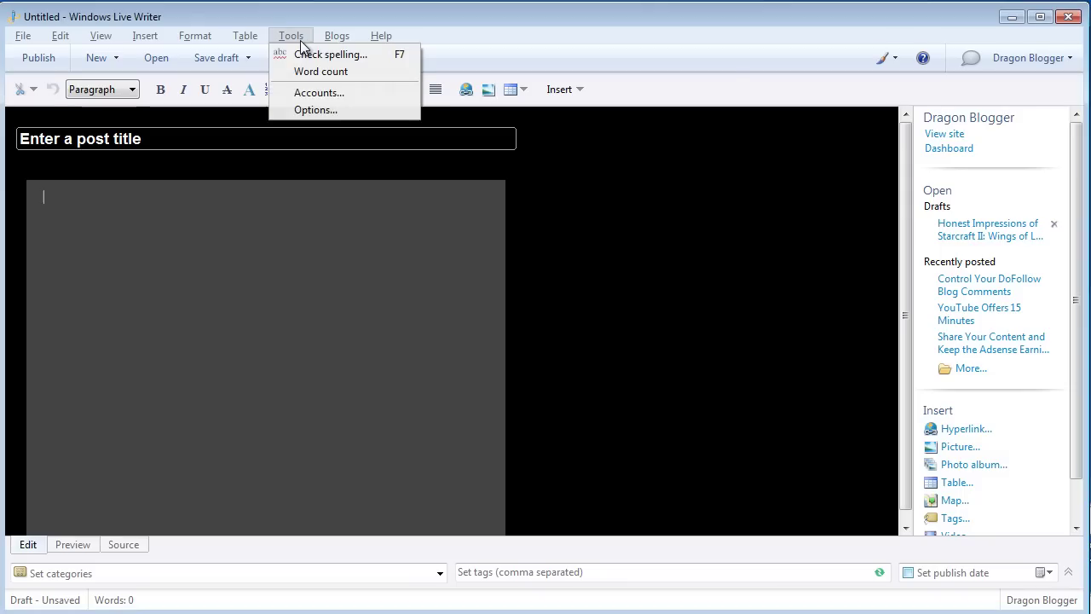
{"action": "left_click", "coordinate": [311, 93]}
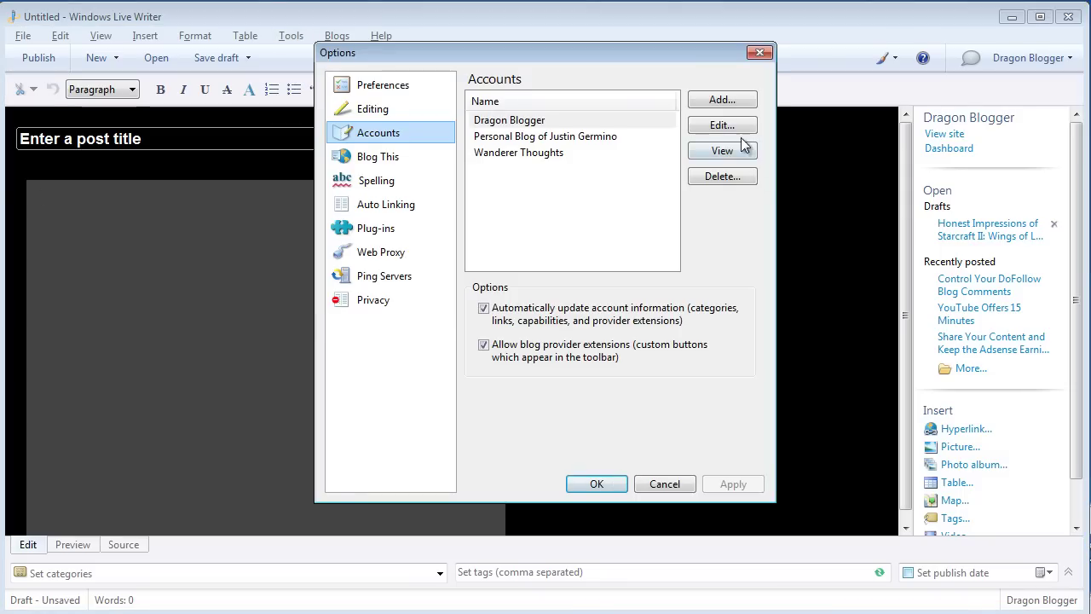
{"action": "left_click", "coordinate": [731, 99]}
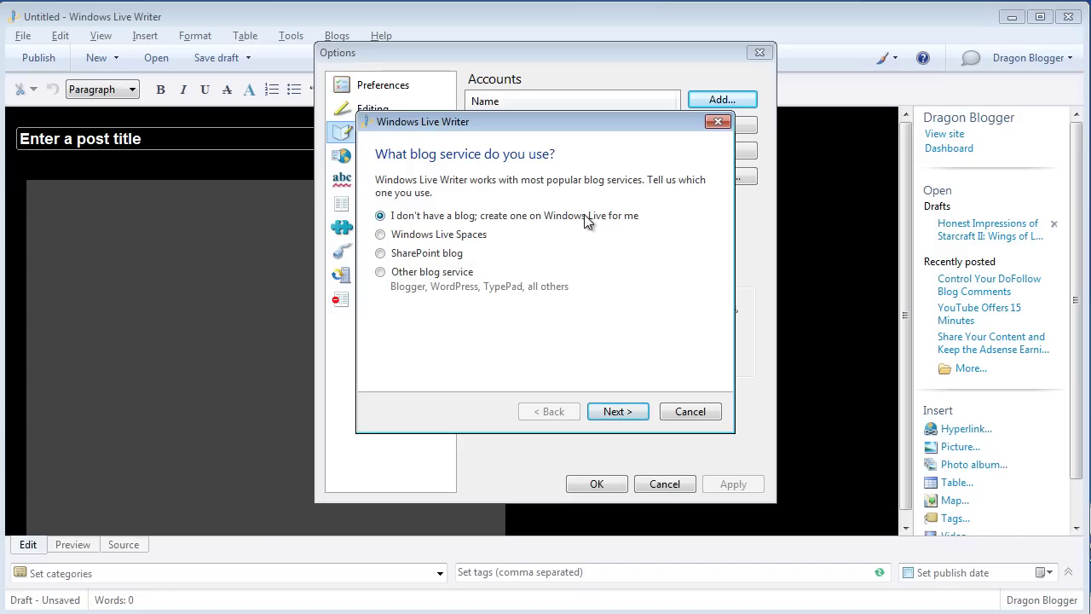
{"action": "left_click", "coordinate": [416, 279]}
{"action": "left_click", "coordinate": [616, 413]}
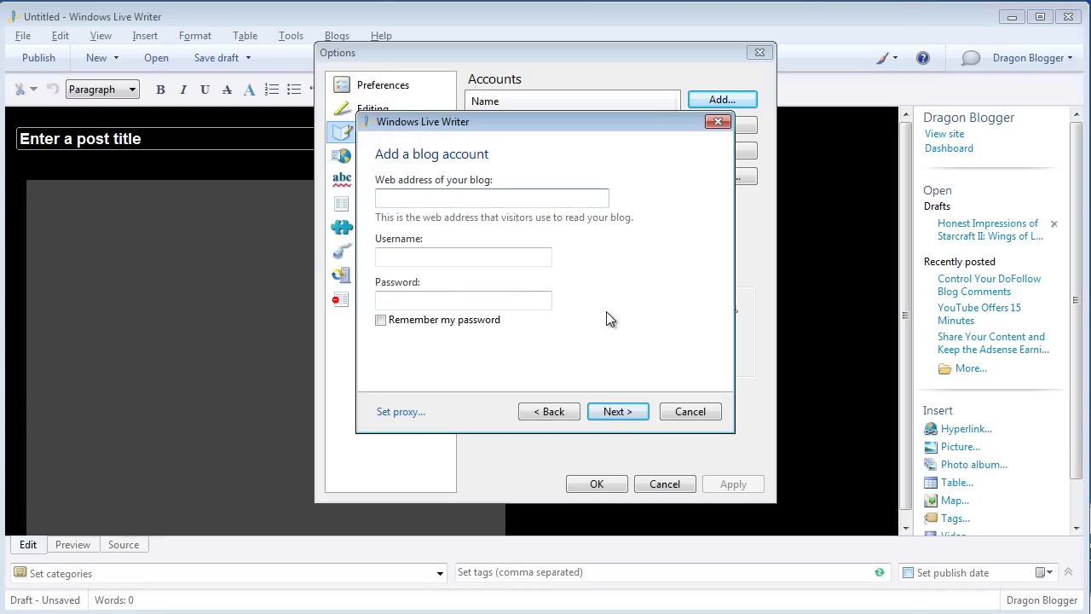
{"action": "type", "text": "http://www.rockalongproductions.com"}
{"action": "key", "text": "Tab"}
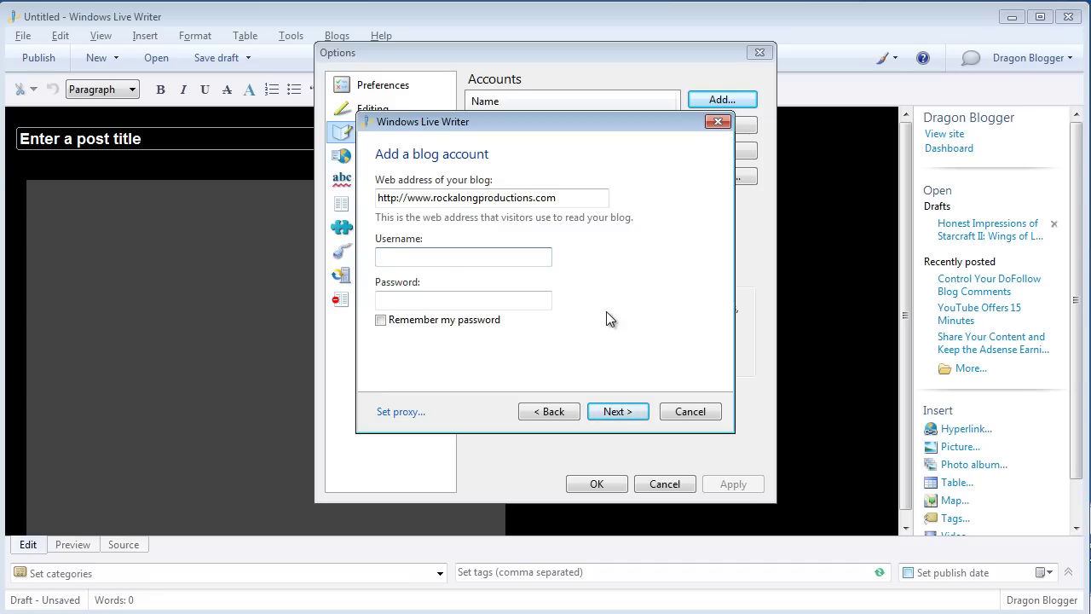
{"action": "type", "text": "rockalongproductions"}
{"action": "key", "text": "Tab"}
{"action": "type", "text": "••••••••"}
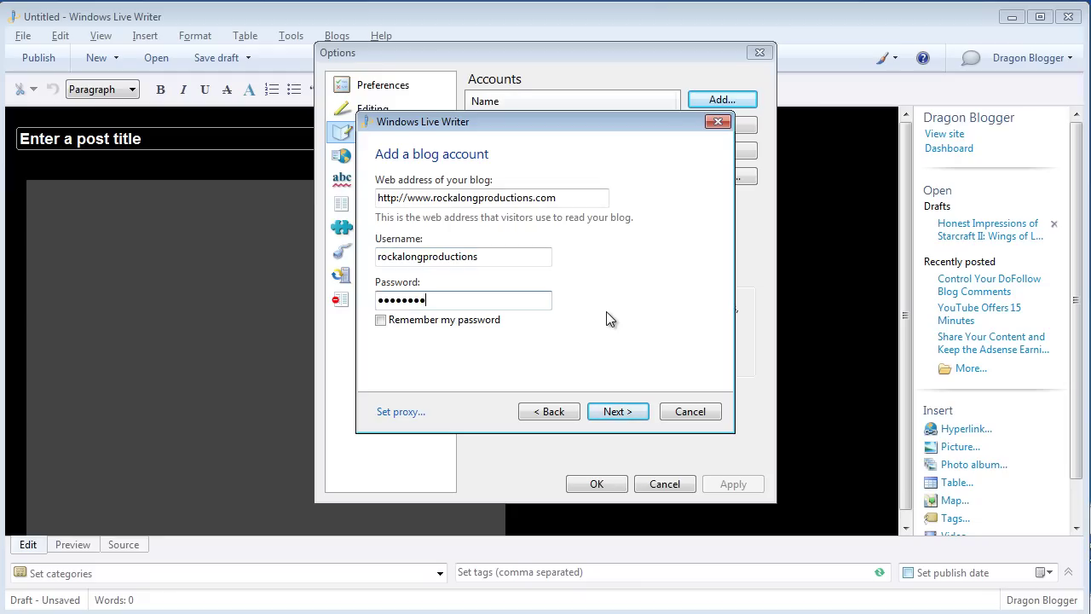
- Complete the wizard to save the Rock Along Productions account and close Options
{"action": "left_click", "coordinate": [618, 418]}
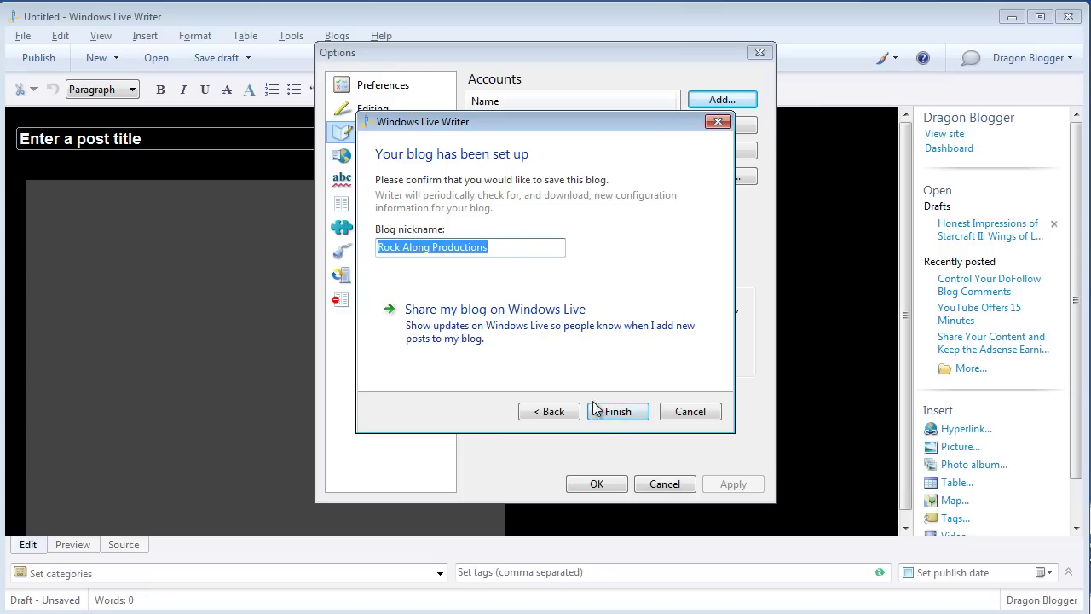
{"action": "left_click", "coordinate": [618, 412]}
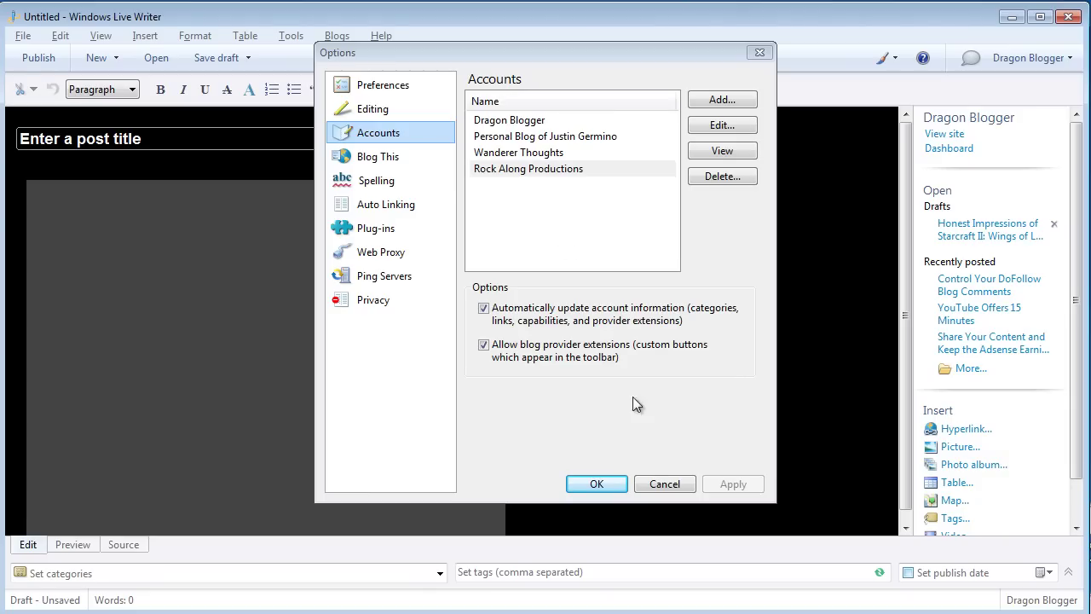
{"action": "left_click", "coordinate": [596, 484]}
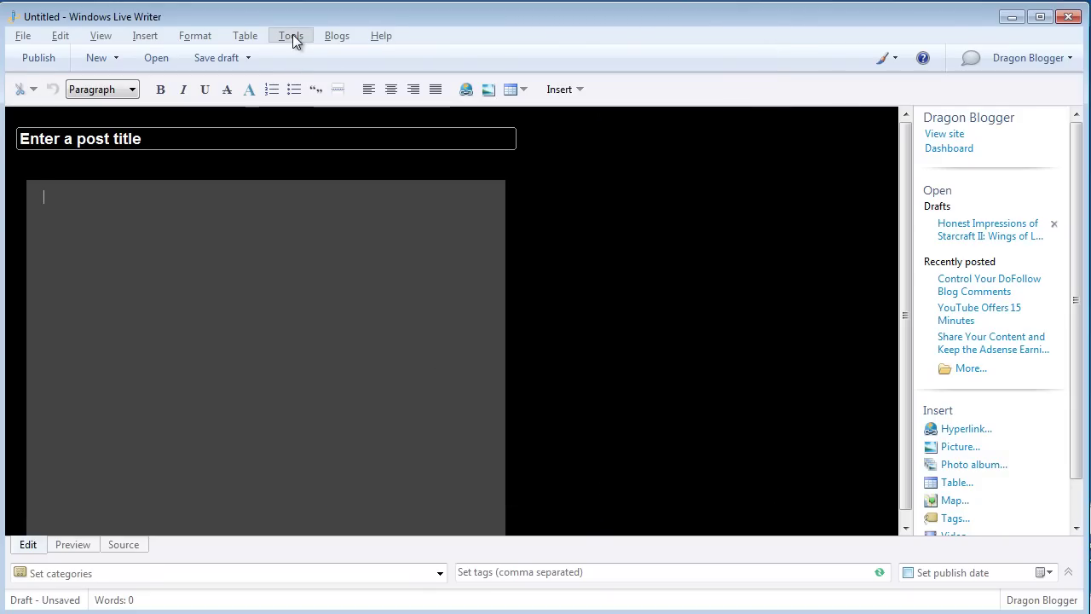
- Switch the post's blog to Rock Along Productions, then to the personal blog
{"action": "left_click", "coordinate": [338, 42]}
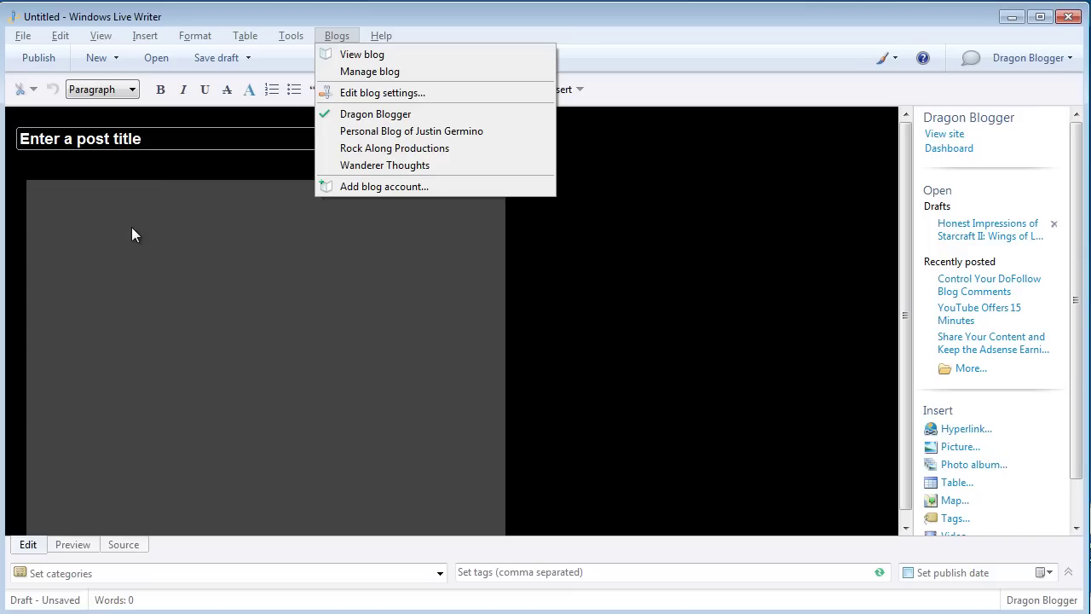
{"action": "left_click", "coordinate": [382, 152]}
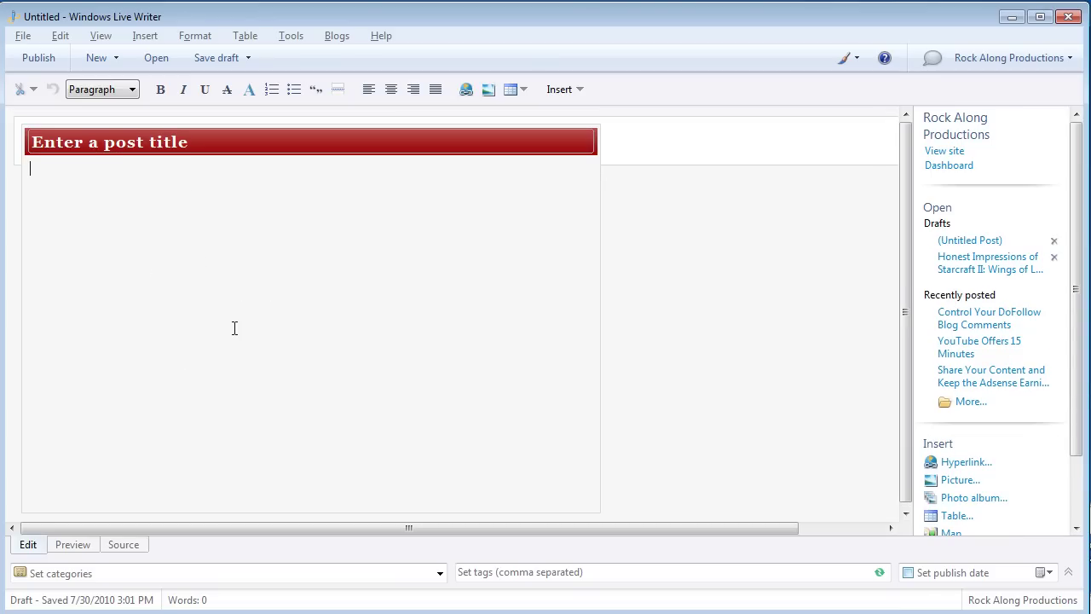
{"action": "left_click", "coordinate": [340, 36]}
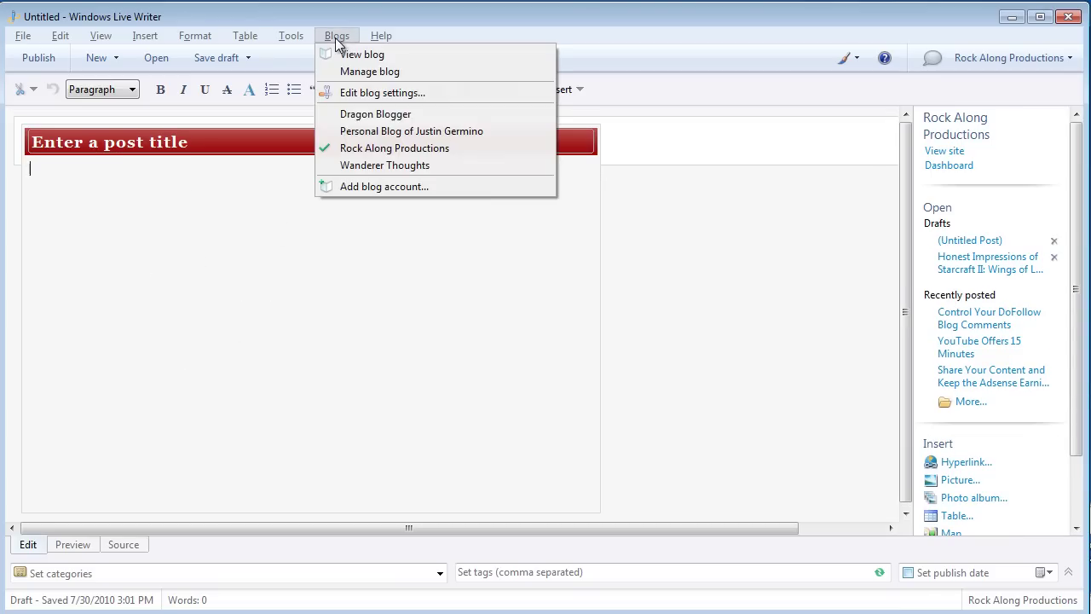
{"action": "left_click", "coordinate": [383, 130]}
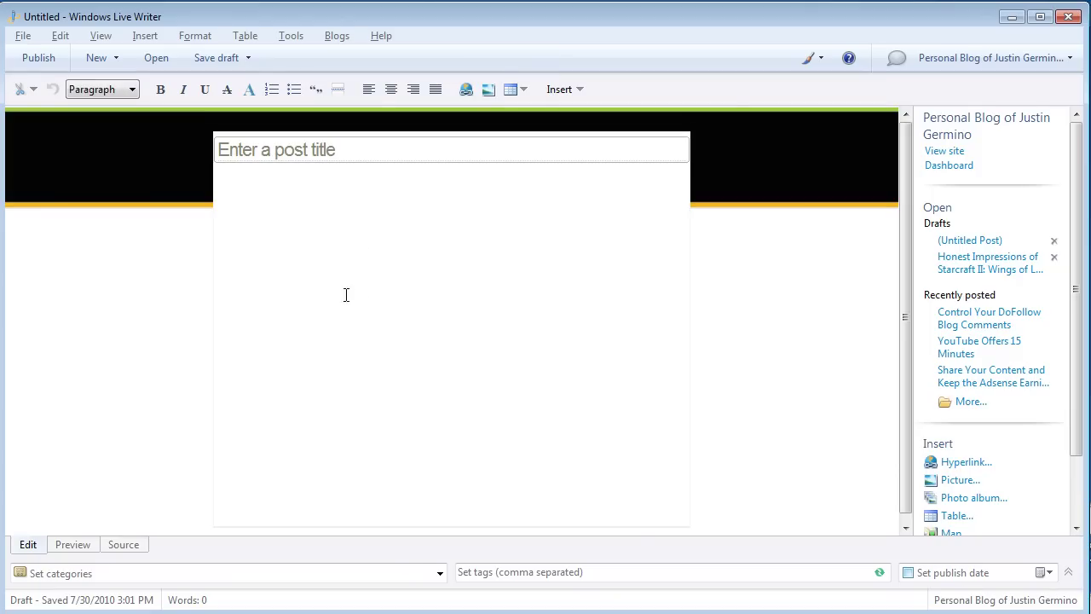
{"action": "left_click", "coordinate": [338, 38]}
- Keep the personal blog selected and place the caret after the intro paragraph
{"action": "left_click", "coordinate": [429, 166]}
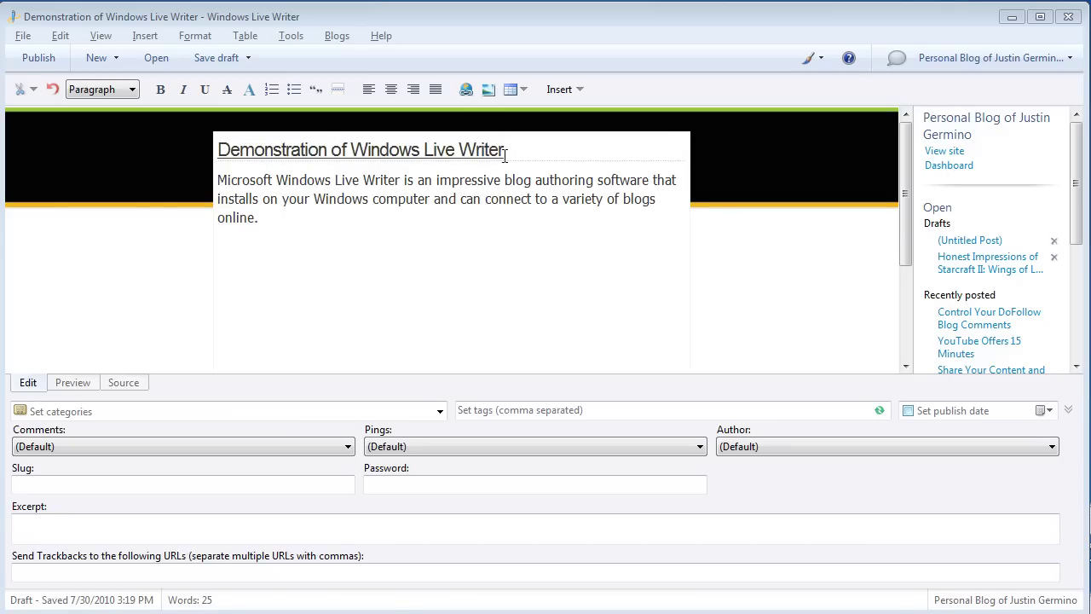
{"action": "left_click", "coordinate": [344, 223]}
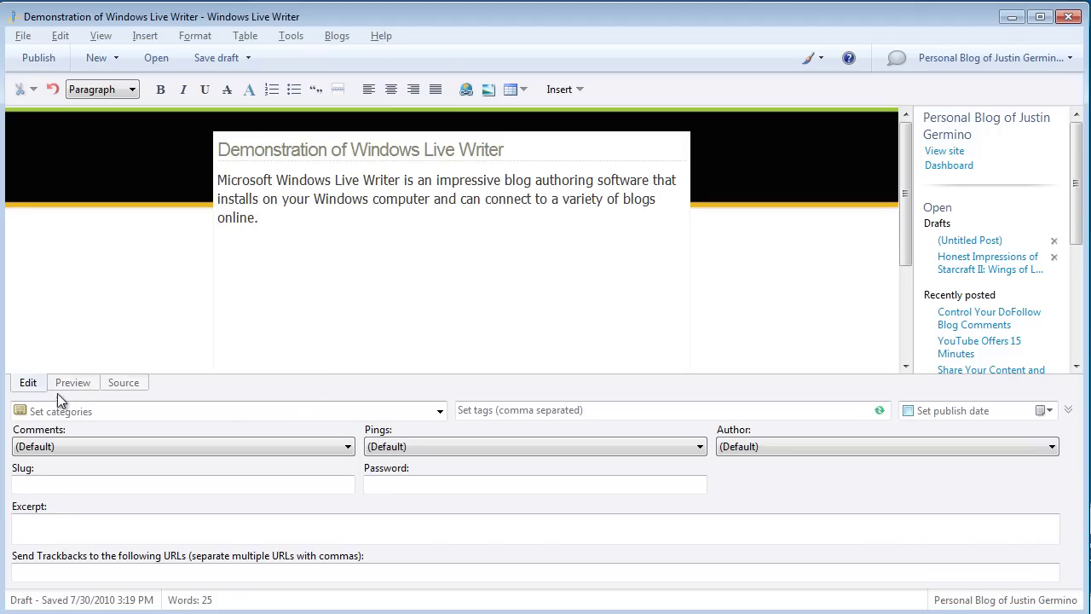
{"action": "left_click", "coordinate": [84, 385]}
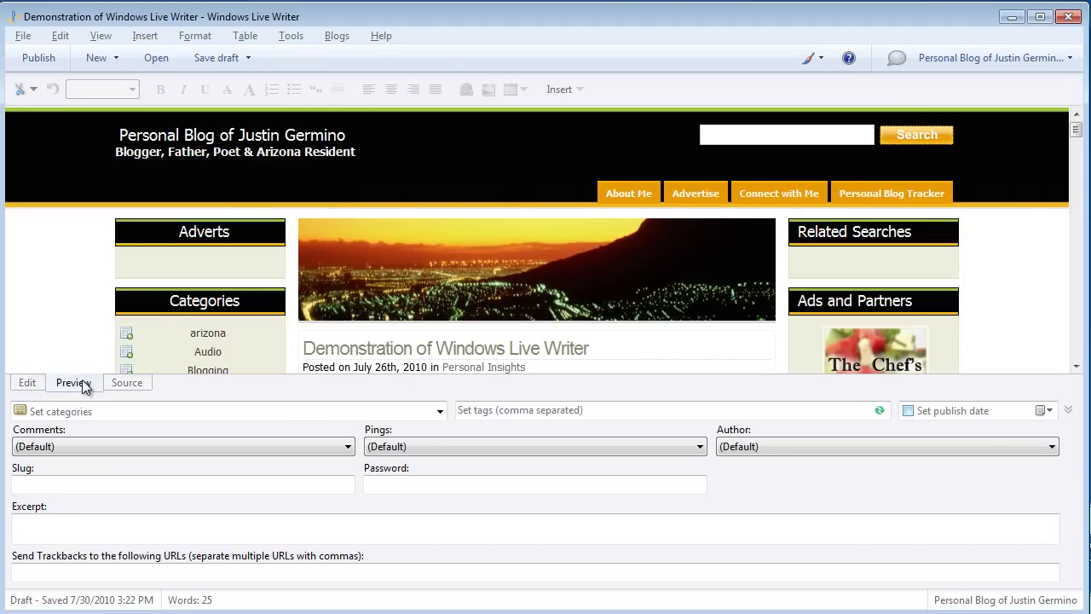
{"action": "scroll", "coordinate": [676, 202], "scroll_direction": "down", "scroll_amount": 3}
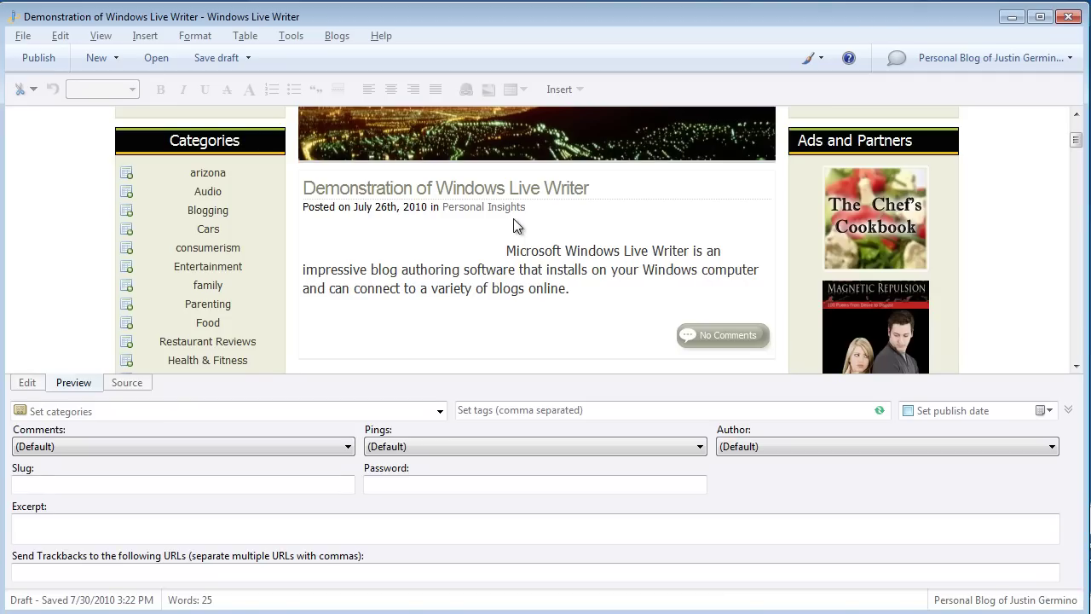
{"action": "left_click", "coordinate": [123, 383]}
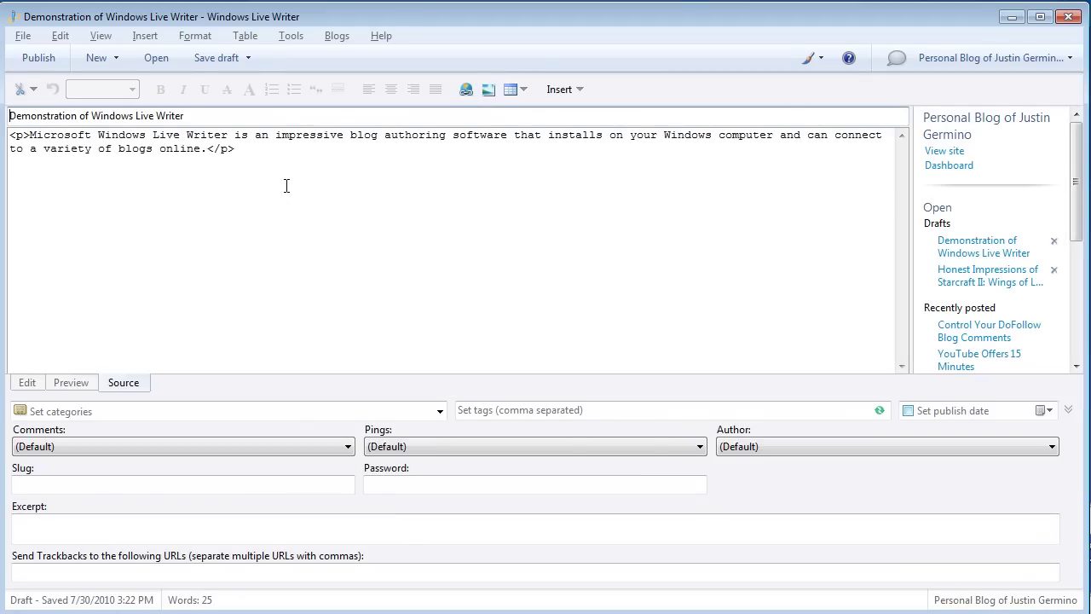
{"action": "left_click", "coordinate": [262, 172]}
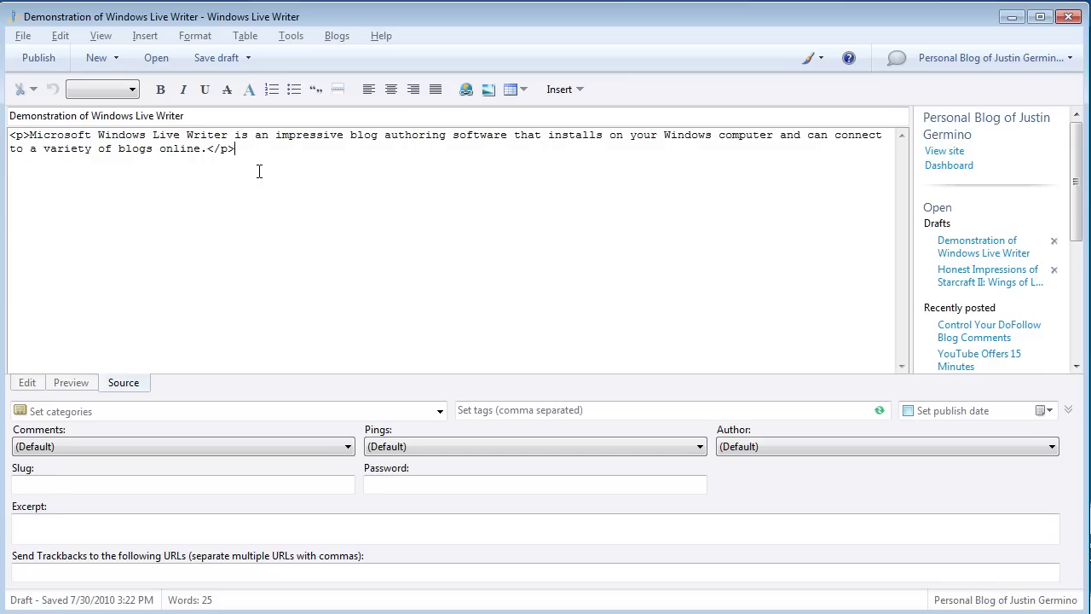
{"action": "left_click", "coordinate": [29, 383]}
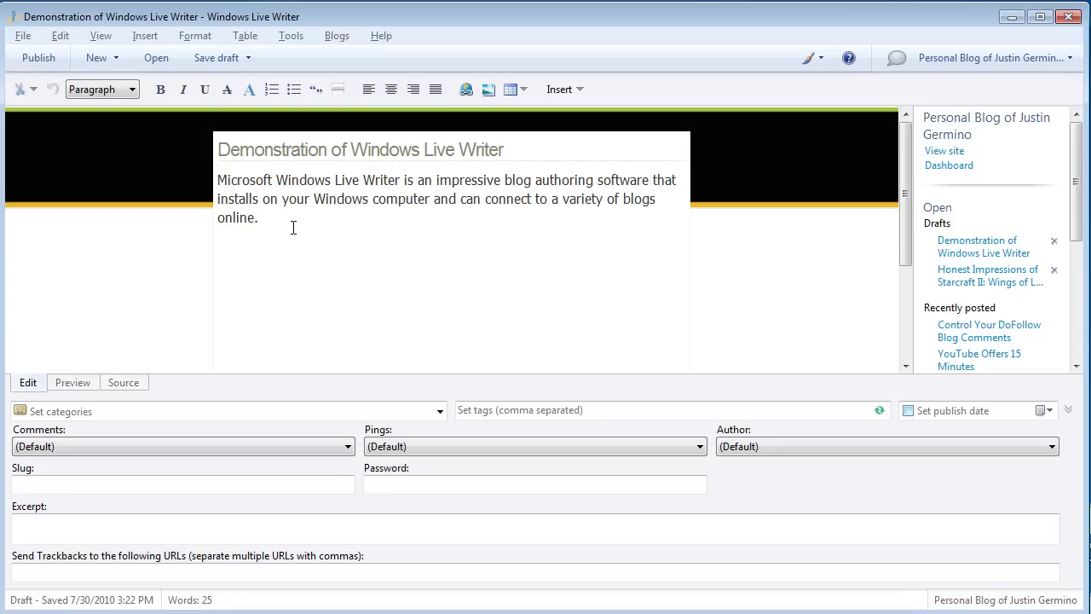
{"action": "key", "text": "ctrl+Home"}
{"action": "left_click", "coordinate": [399, 180], "text": "shift"}
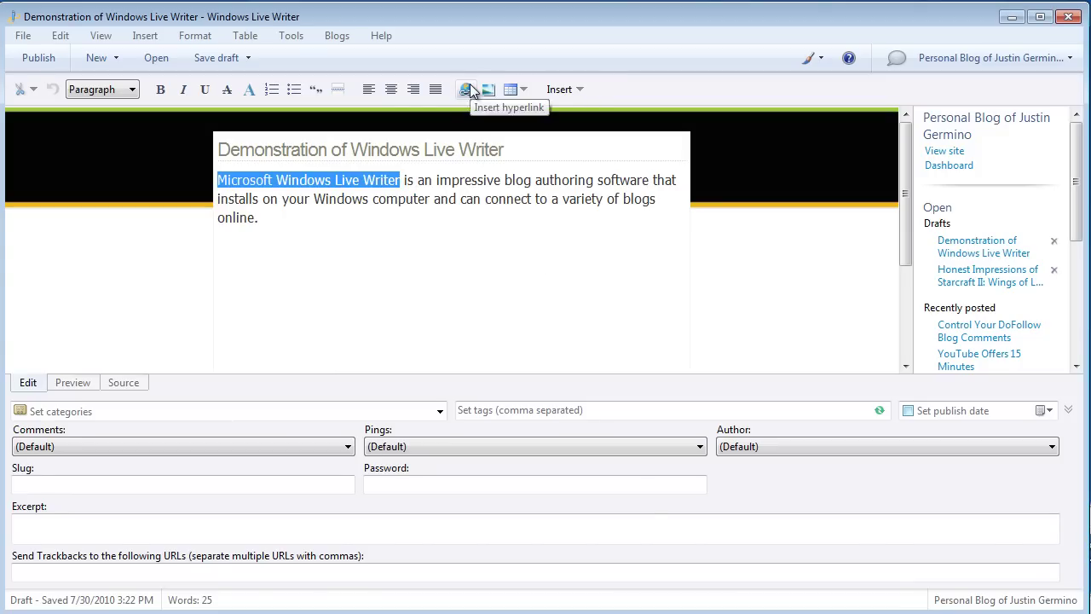
{"action": "key", "text": "ctrl+k"}
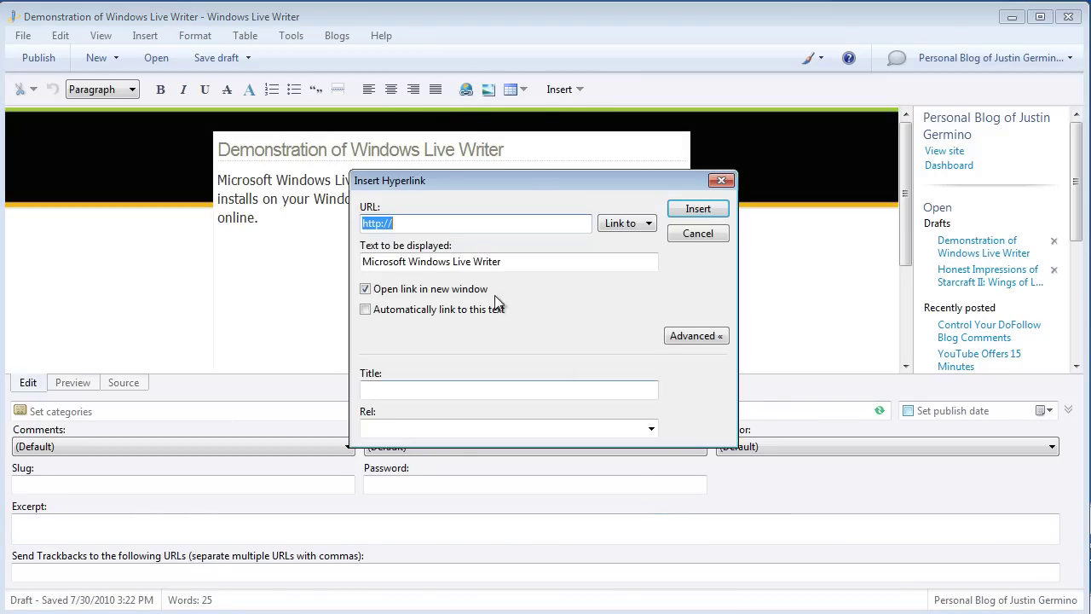
{"action": "left_click", "coordinate": [420, 225]}
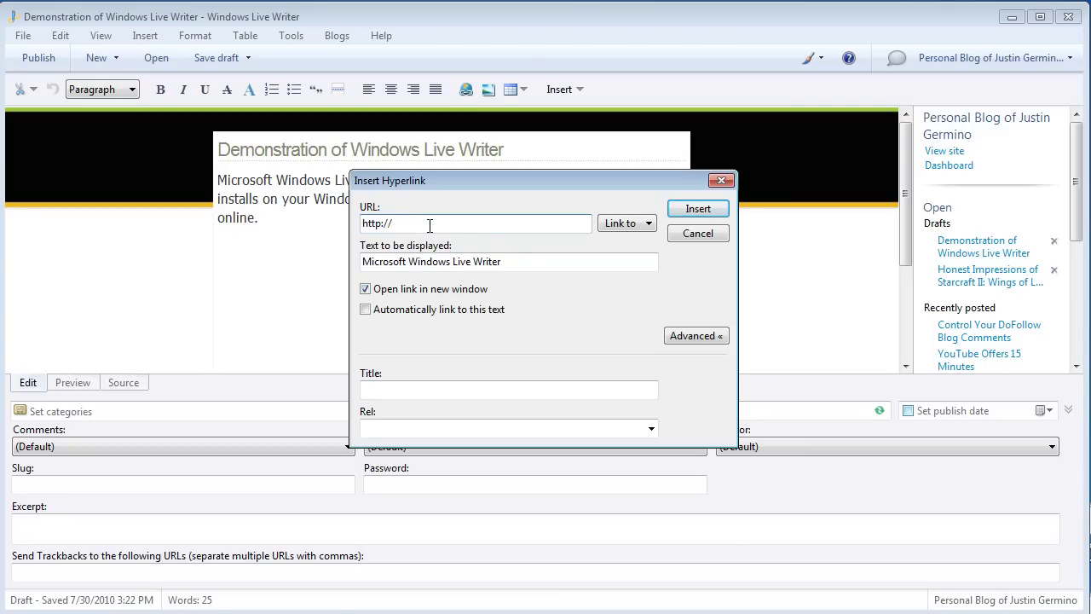
{"action": "type", "text": "www.microsoft.com"}
{"action": "key", "text": "Tab"}
{"action": "key", "text": "Tab"}
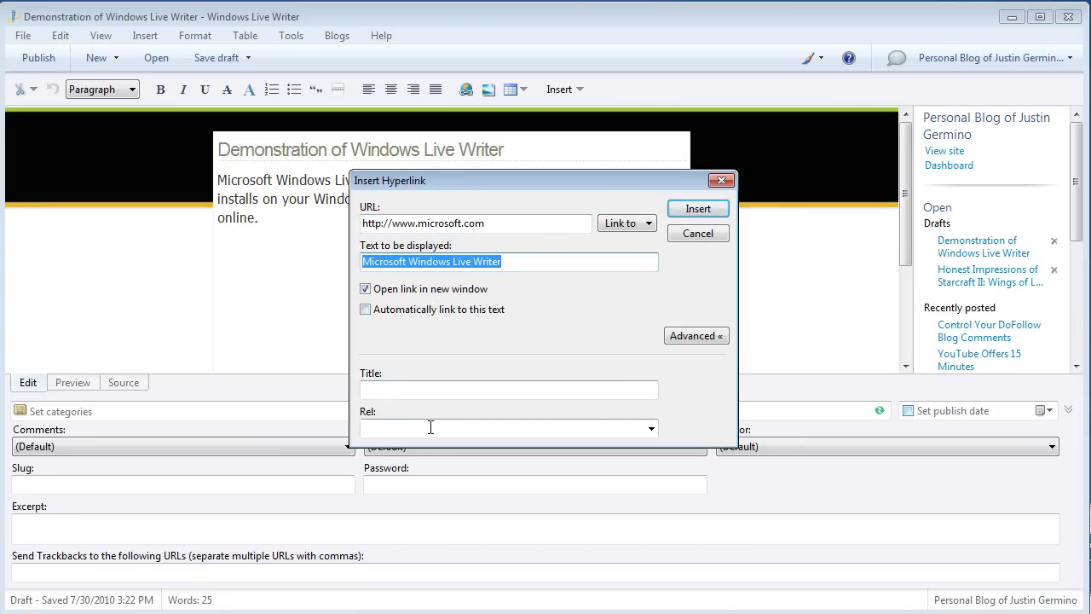
{"action": "left_click", "coordinate": [400, 393]}
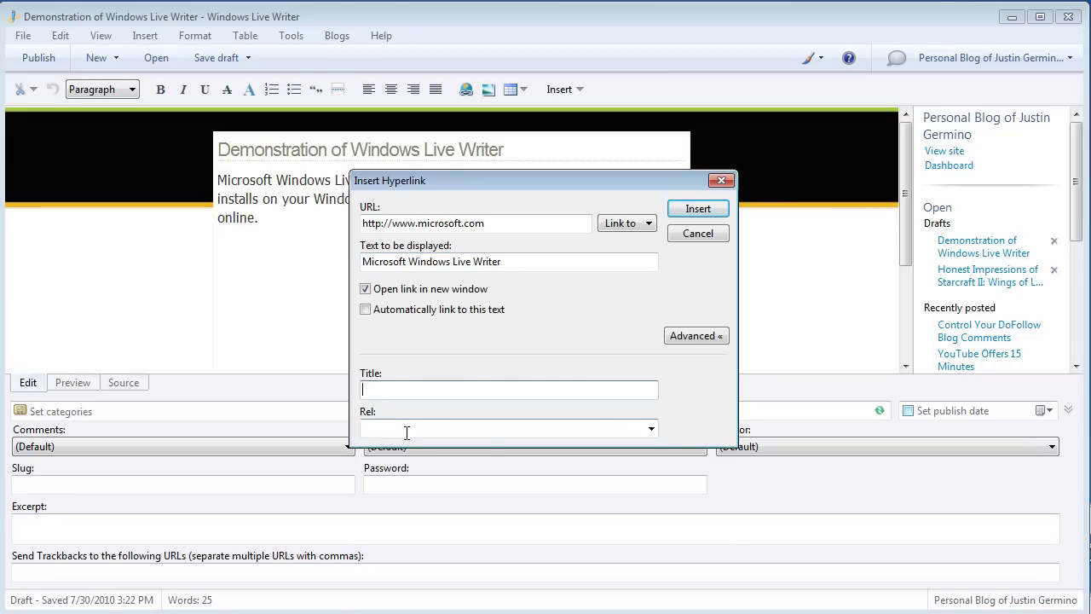
{"action": "left_click", "coordinate": [651, 430]}
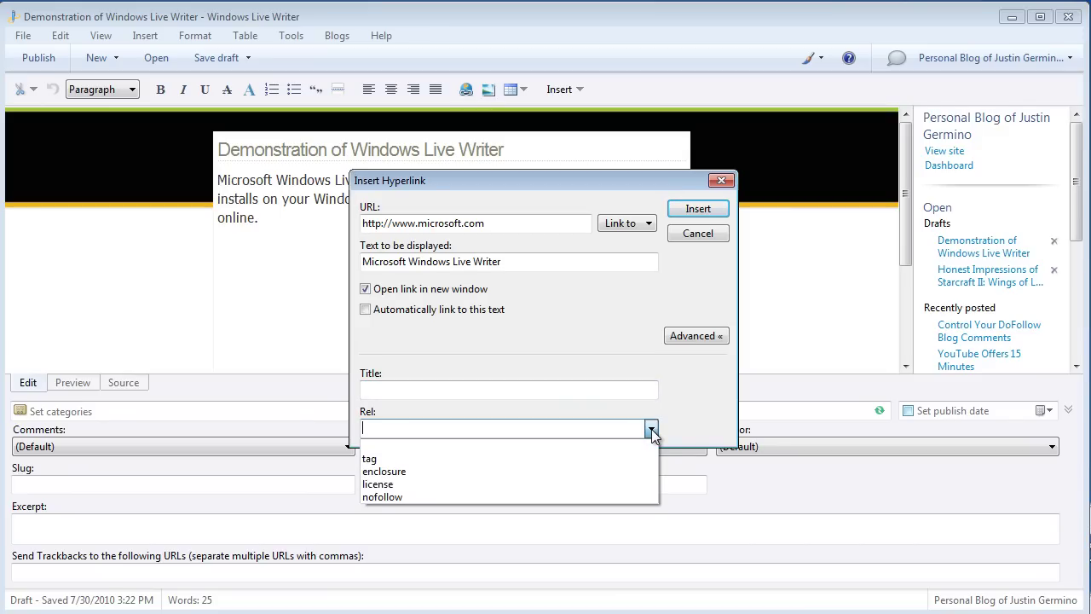
{"action": "left_click", "coordinate": [473, 496]}
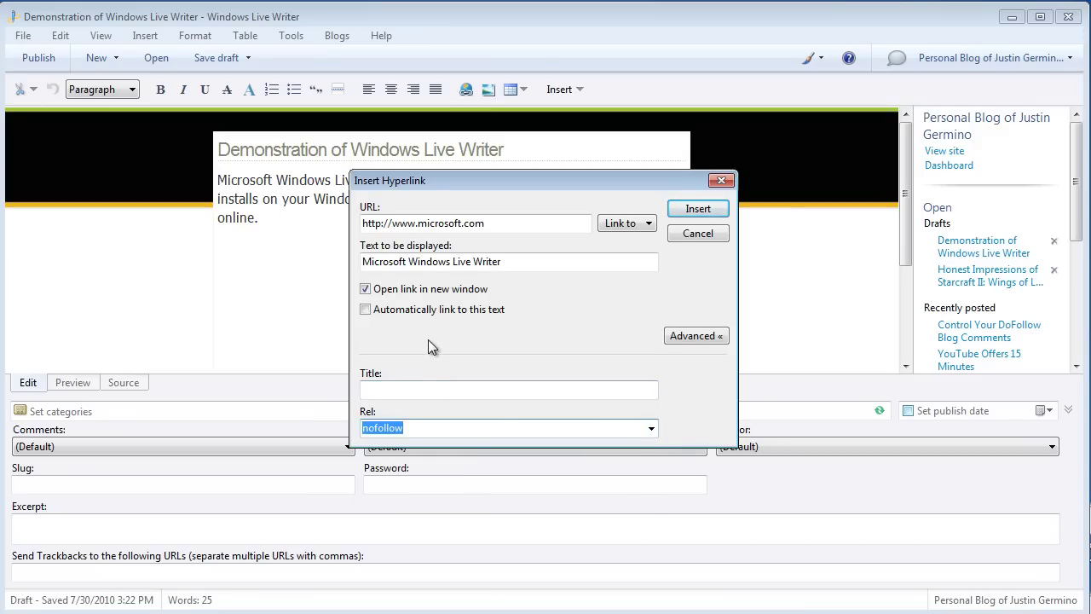
{"action": "left_click", "coordinate": [697, 209]}
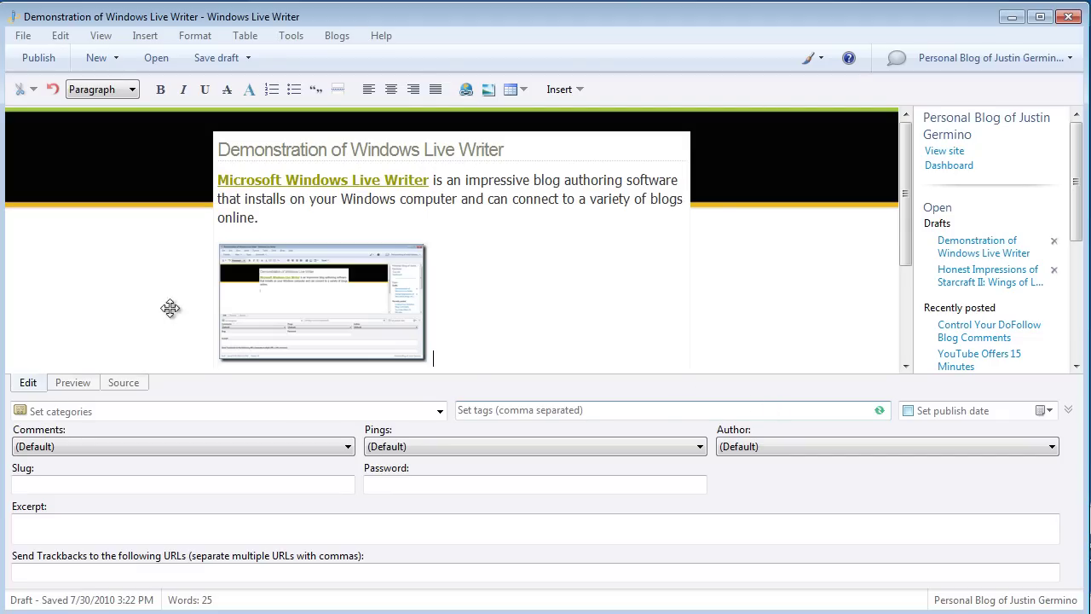
- Resize the screenshot to Medium, 640 by 361 pixels
{"action": "left_click", "coordinate": [334, 296]}
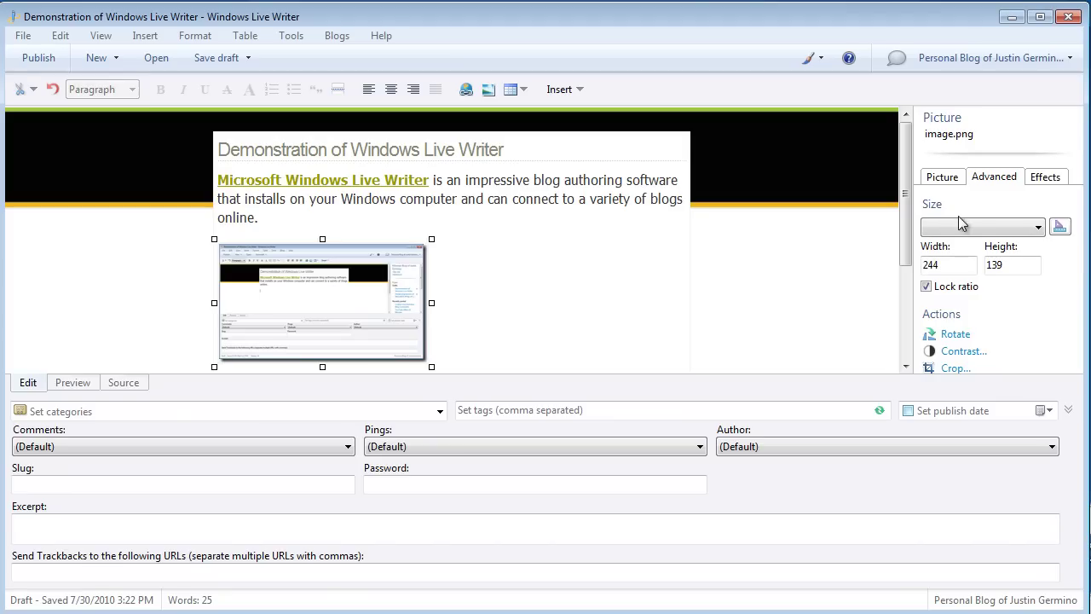
{"action": "double_click", "coordinate": [948, 265]}
{"action": "type", "text": "530"}
{"action": "left_click", "coordinate": [799, 267]}
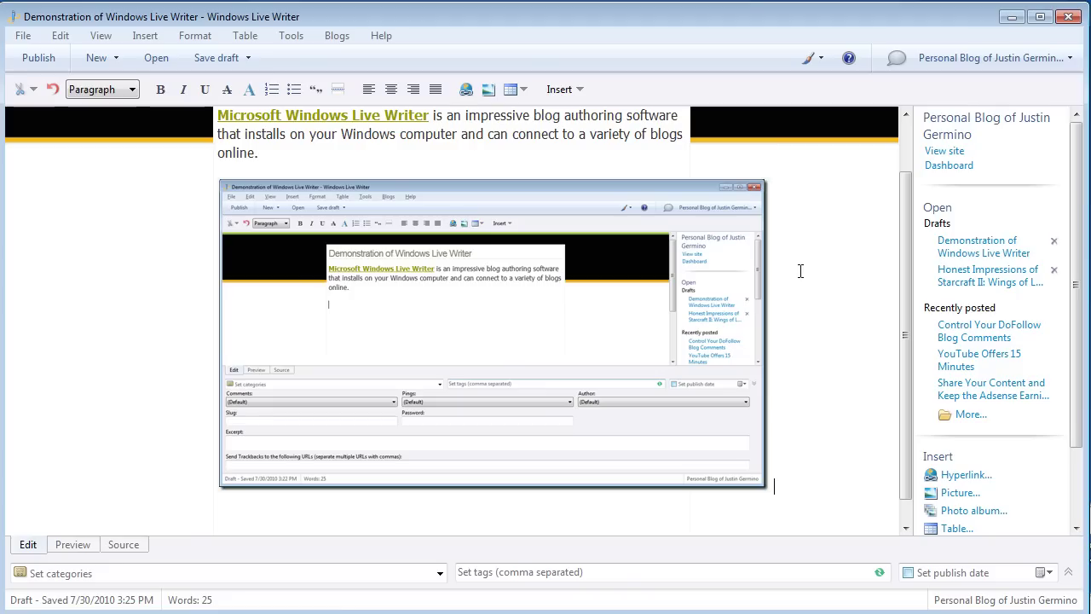
{"action": "left_click", "coordinate": [501, 316]}
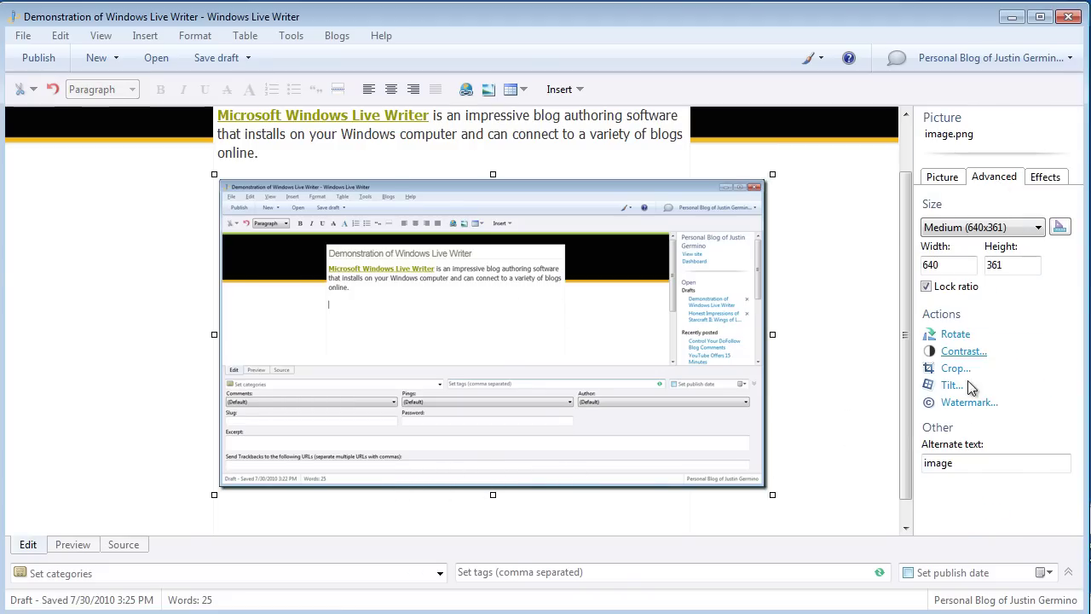
- Add a size 18 DragonBlogger.com watermark at the screenshot's bottom right
{"action": "left_click", "coordinate": [967, 404]}
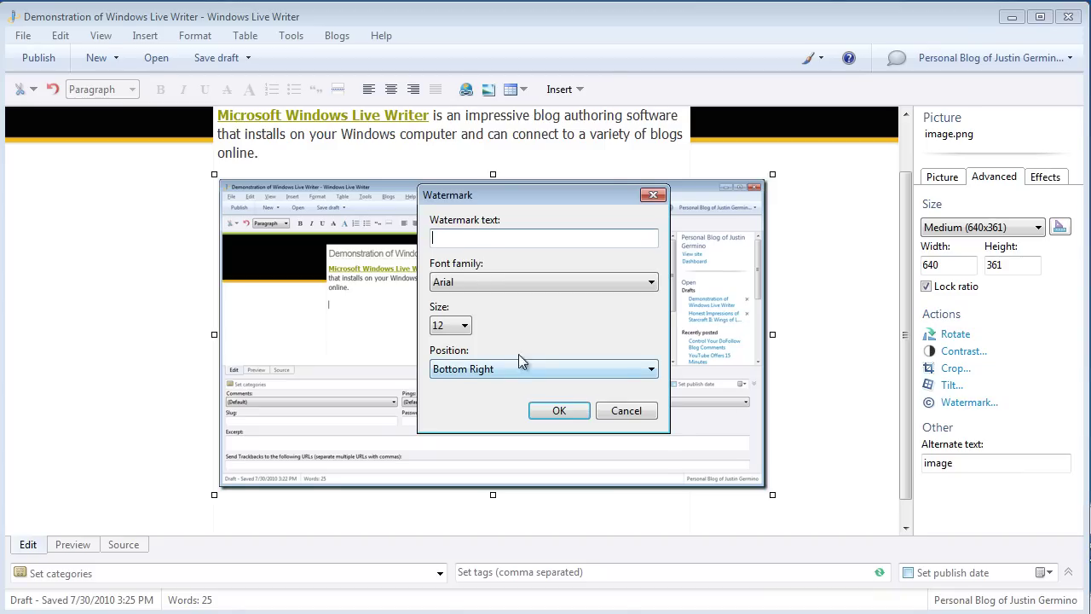
{"action": "type", "text": "DragonBlogger.com"}
{"action": "left_click", "coordinate": [456, 327]}
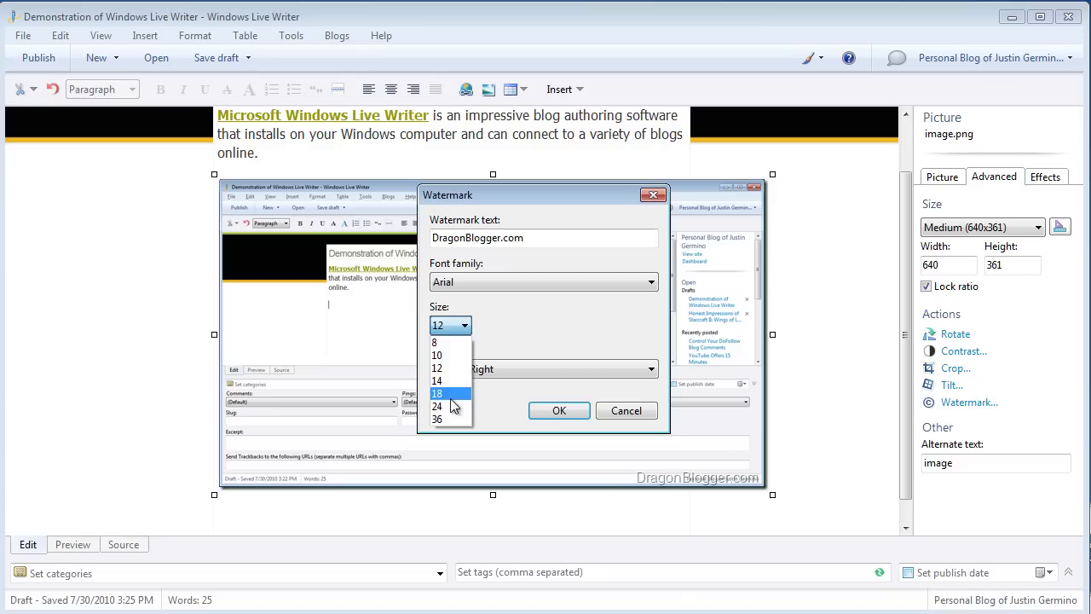
{"action": "left_click", "coordinate": [452, 394]}
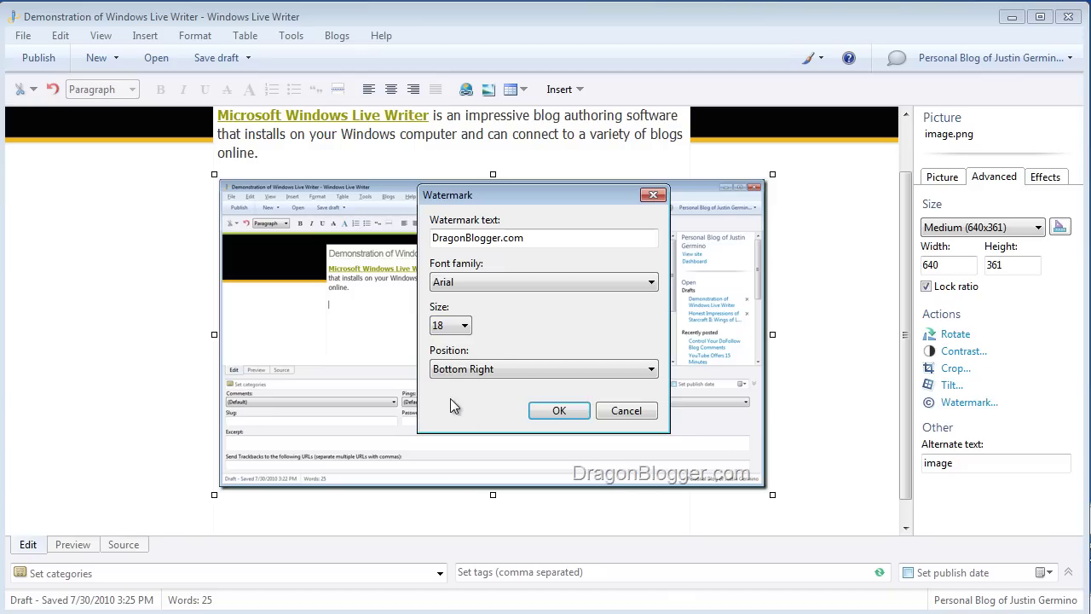
{"action": "left_click", "coordinate": [580, 413]}
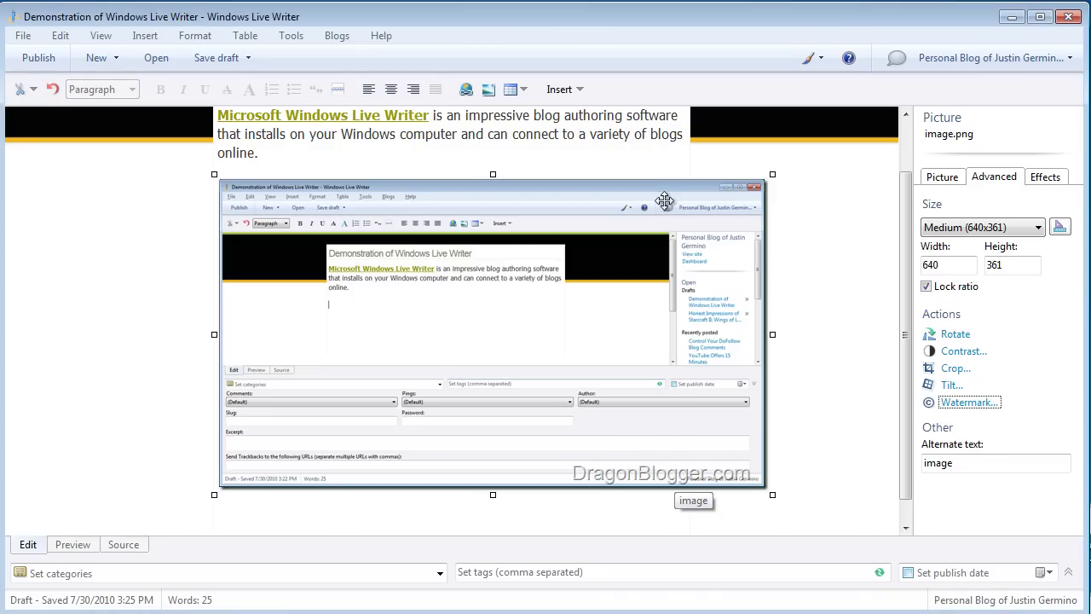
{"action": "left_click", "coordinate": [841, 462]}
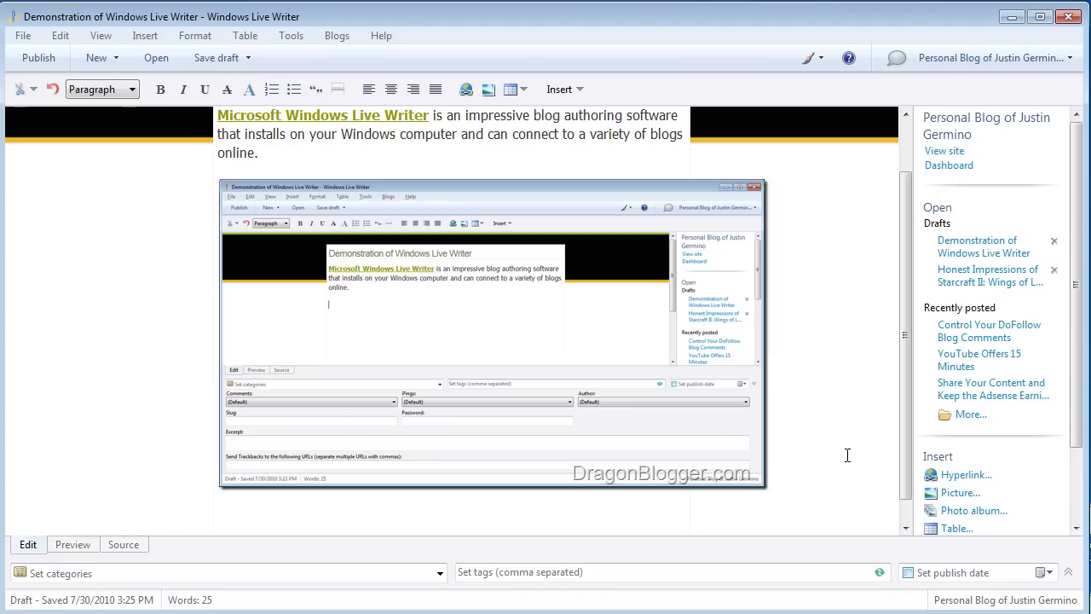
- Set the screenshot's width to 530 pixels, giving 530 by 299
{"action": "left_click", "coordinate": [672, 369]}
{"action": "double_click", "coordinate": [937, 264]}
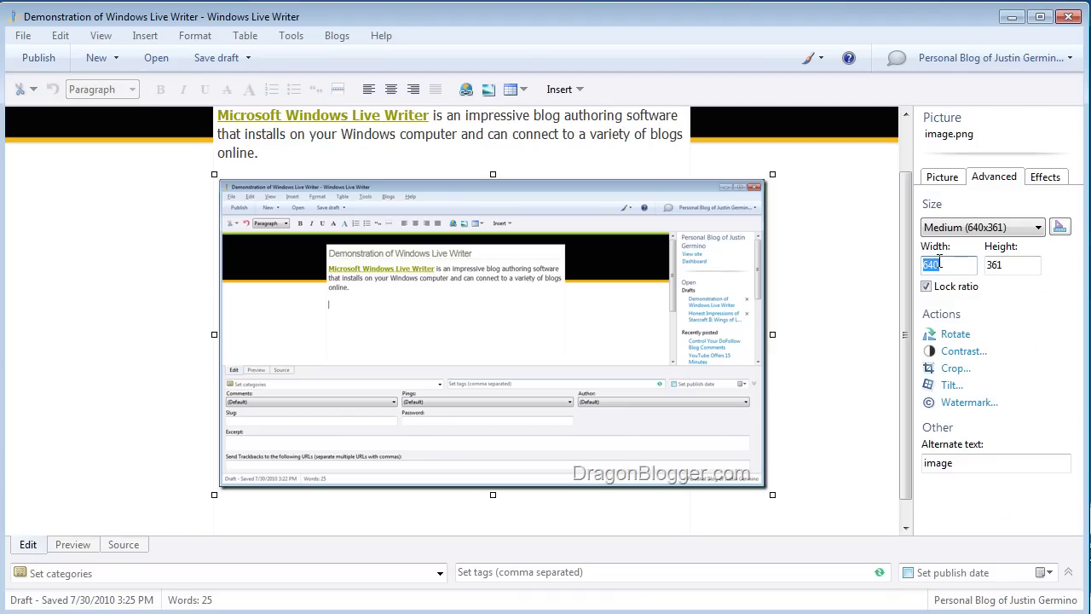
{"action": "type", "text": "530"}
{"action": "key", "text": "Tab"}
{"action": "key", "text": "Tab"}
{"action": "left_click", "coordinate": [726, 295]}
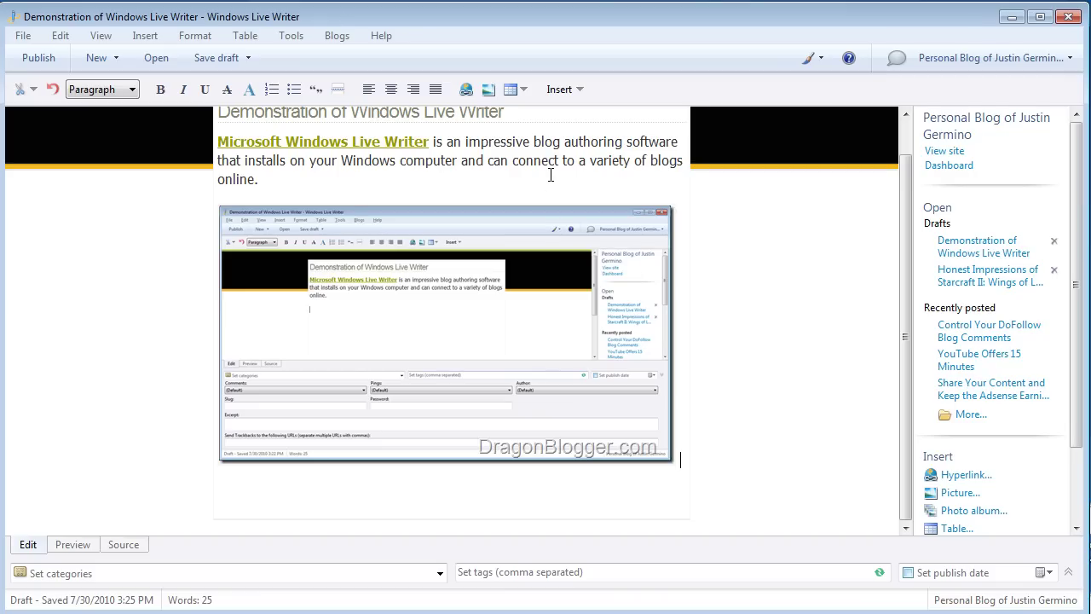
{"action": "left_click", "coordinate": [62, 542]}
{"action": "scroll", "coordinate": [936, 342], "scroll_direction": "down", "scroll_amount": 5}
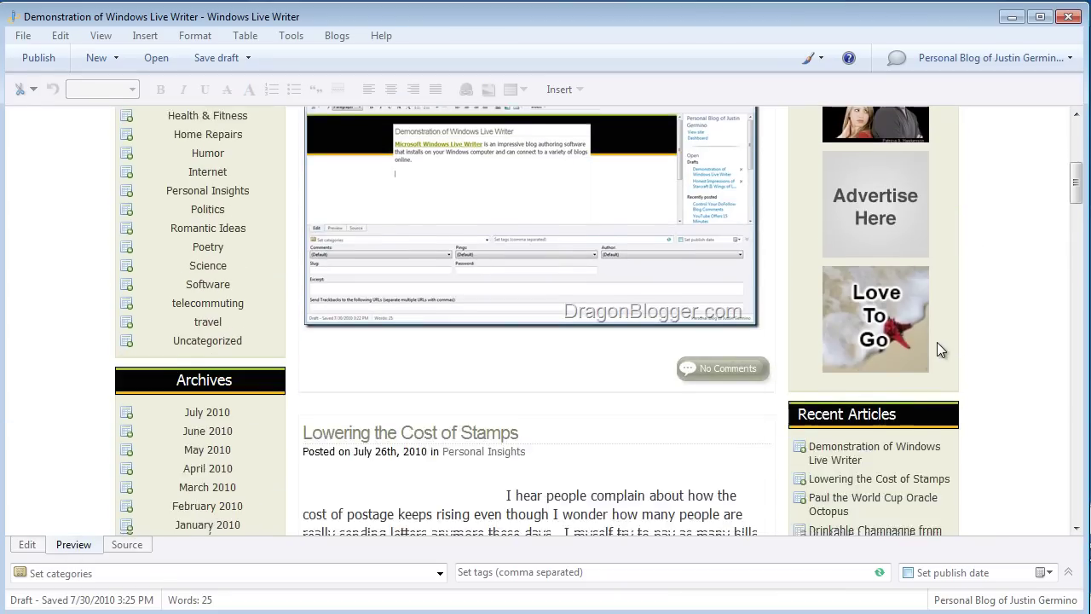
{"action": "scroll", "coordinate": [937, 342], "scroll_direction": "up", "scroll_amount": 1}
{"action": "scroll", "coordinate": [937, 350], "scroll_direction": "up", "scroll_amount": 2}
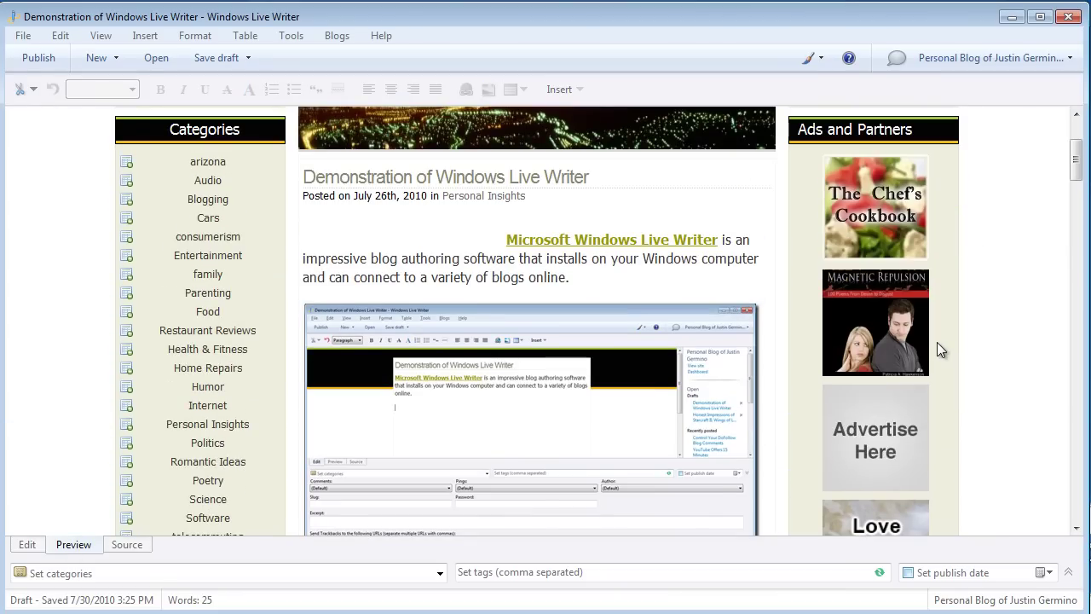
{"action": "scroll", "coordinate": [936, 349], "scroll_direction": "down", "scroll_amount": 2}
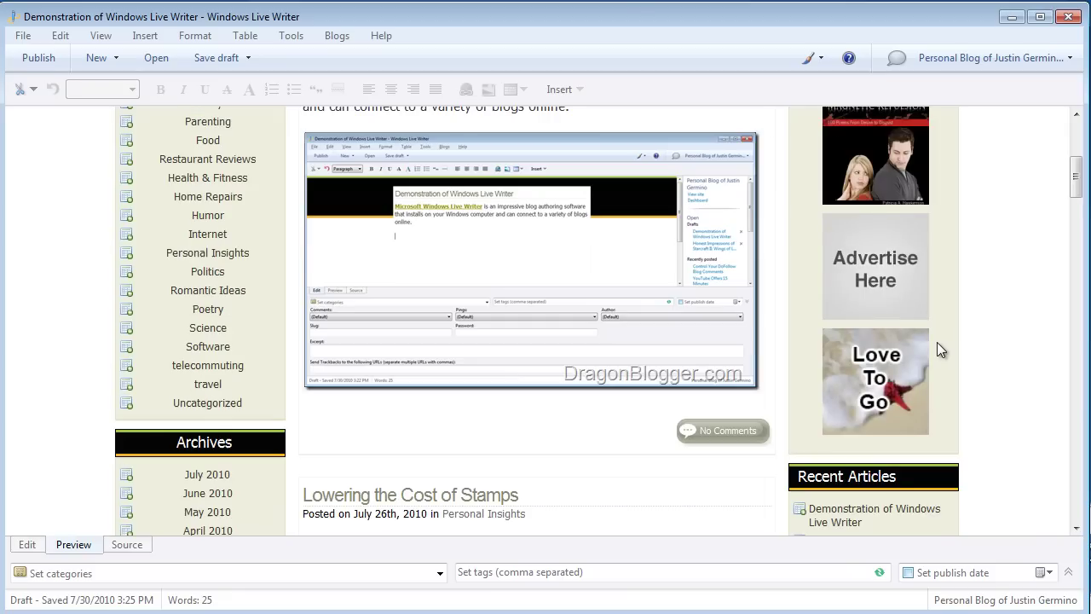
{"action": "scroll", "coordinate": [936, 350], "scroll_direction": "up", "scroll_amount": 1}
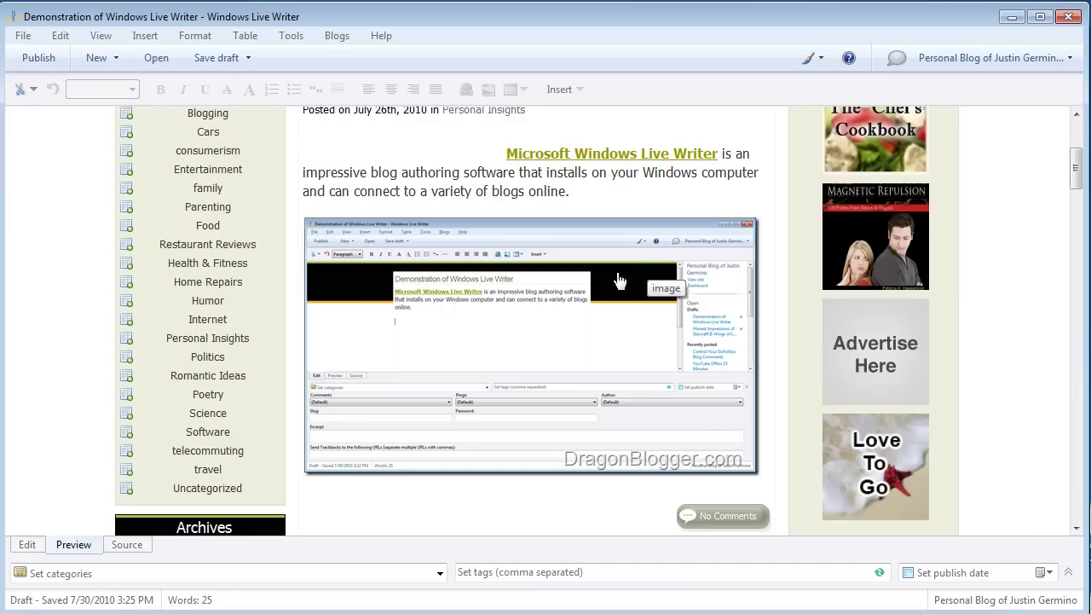
{"action": "left_click", "coordinate": [29, 546]}
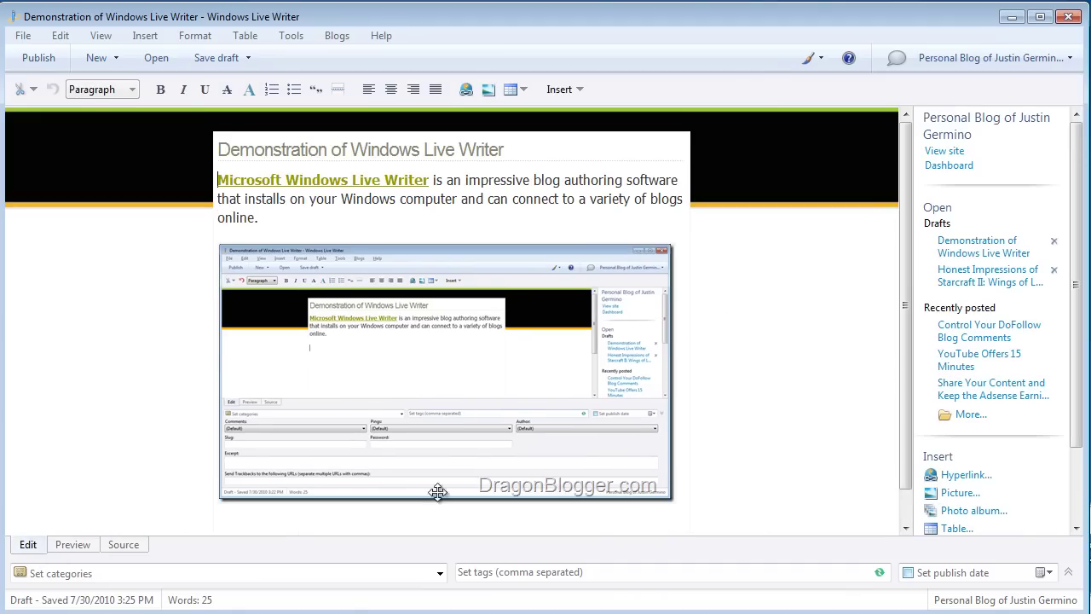
{"action": "left_click", "coordinate": [470, 223]}
{"action": "scroll", "coordinate": [426, 298], "scroll_direction": "down", "scroll_amount": 1}
{"action": "left_click", "coordinate": [623, 475]}
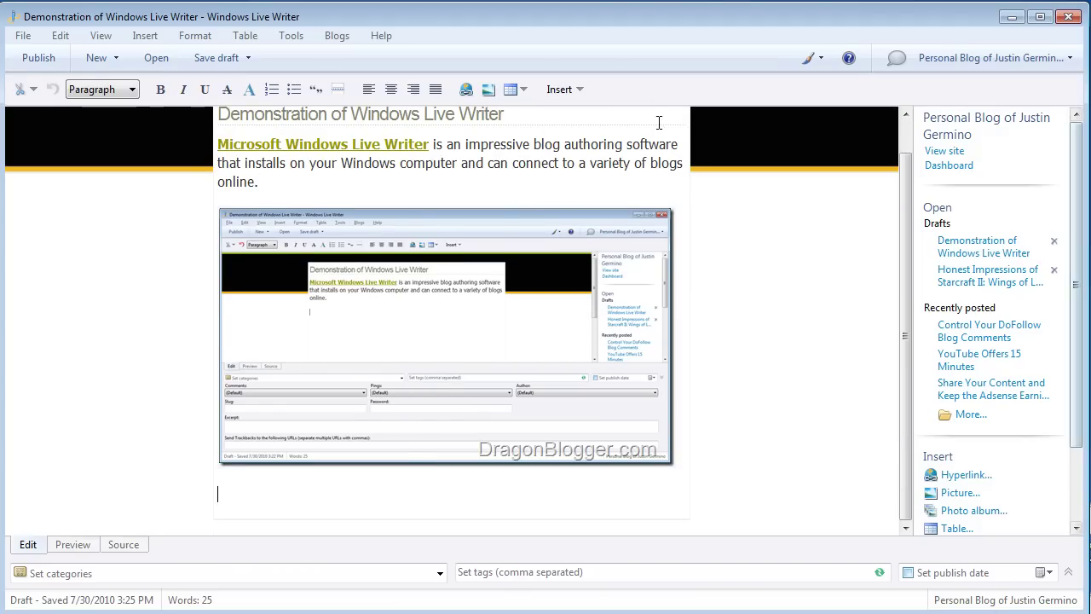
{"action": "left_click", "coordinate": [578, 100]}
{"action": "left_click", "coordinate": [604, 222]}
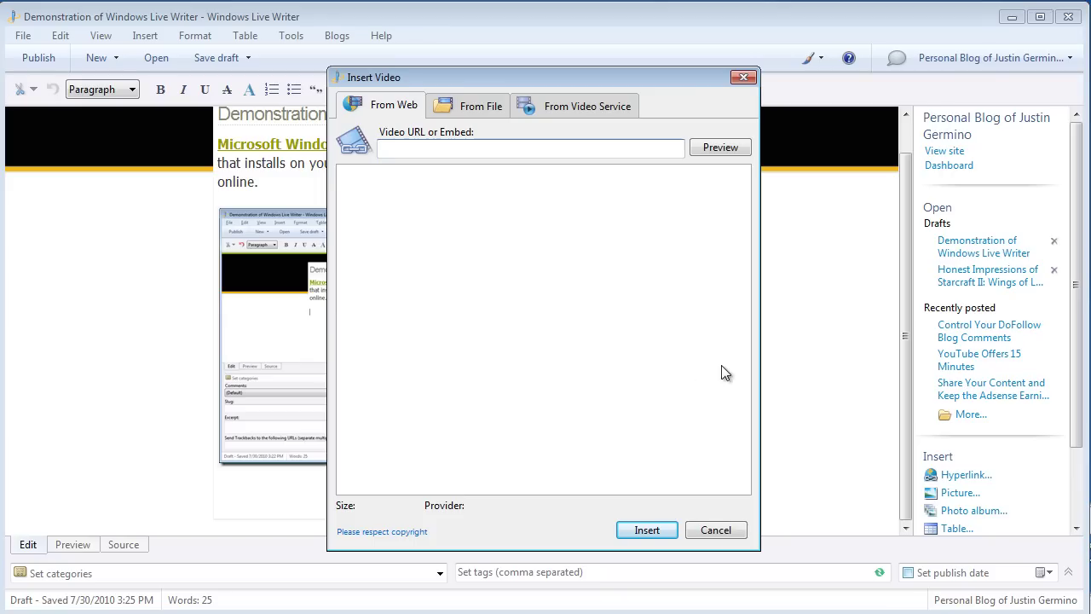
{"action": "left_click", "coordinate": [714, 534]}
{"action": "left_click", "coordinate": [564, 90]}
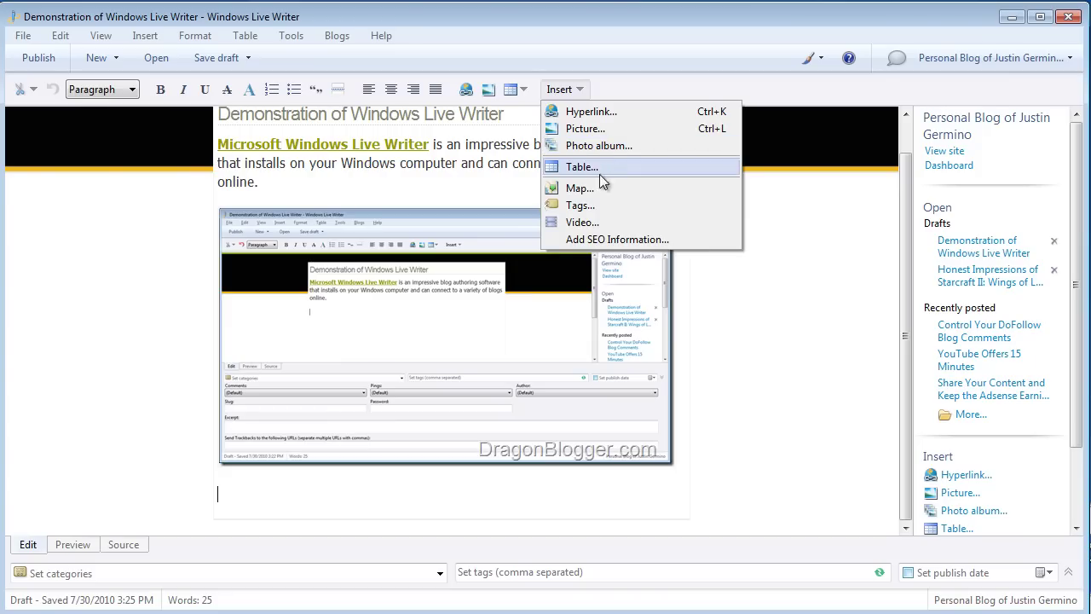
{"action": "left_click", "coordinate": [750, 362]}
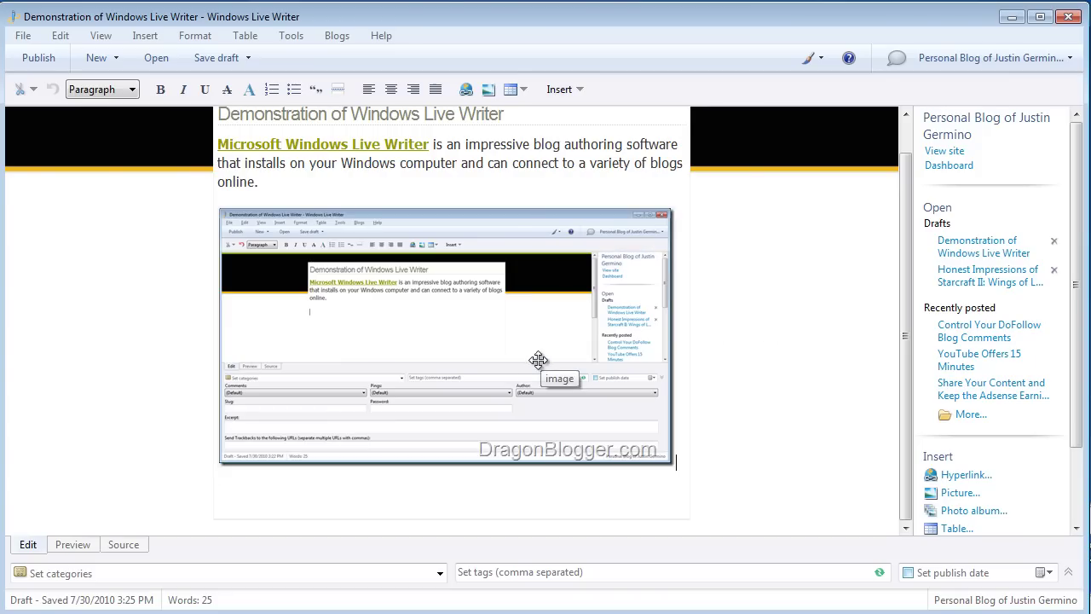
{"action": "left_click", "coordinate": [463, 483]}
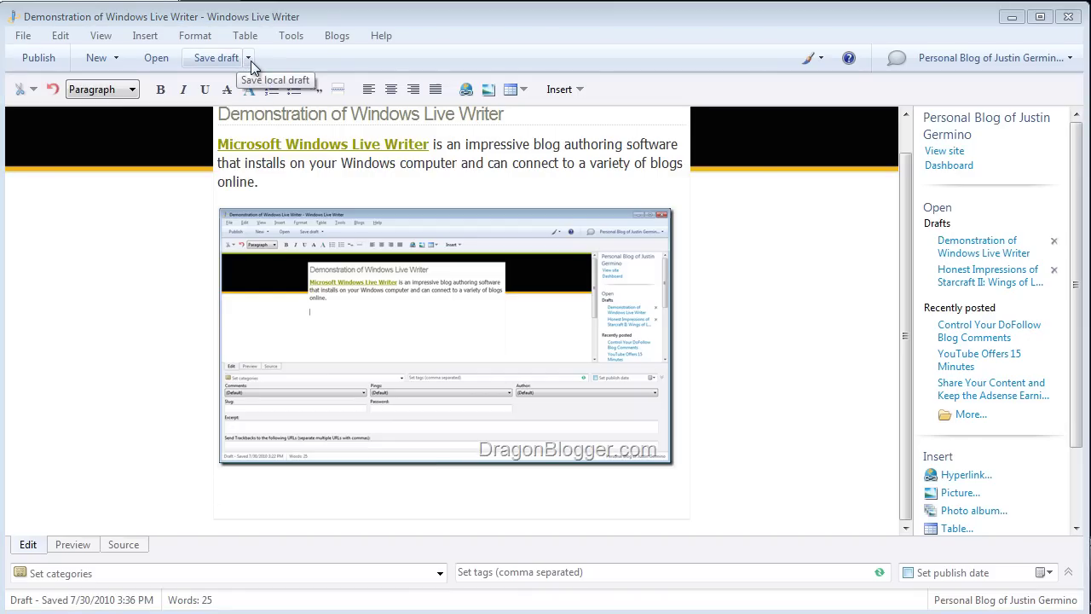
- Open the draft's save options and dismiss them without choosing one
{"action": "left_click", "coordinate": [248, 58]}
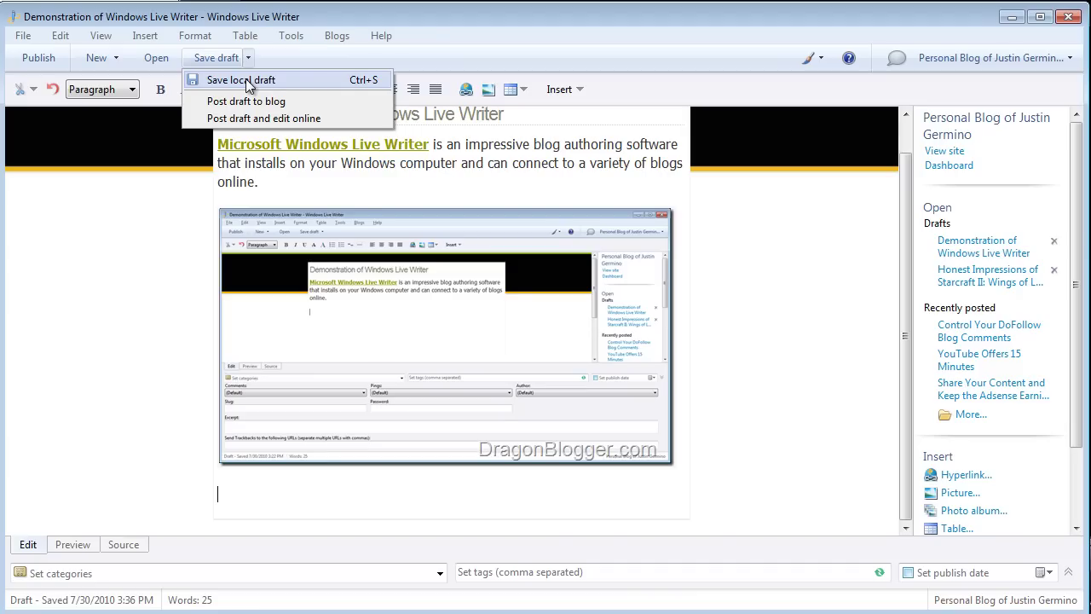
{"action": "left_click", "coordinate": [363, 13]}
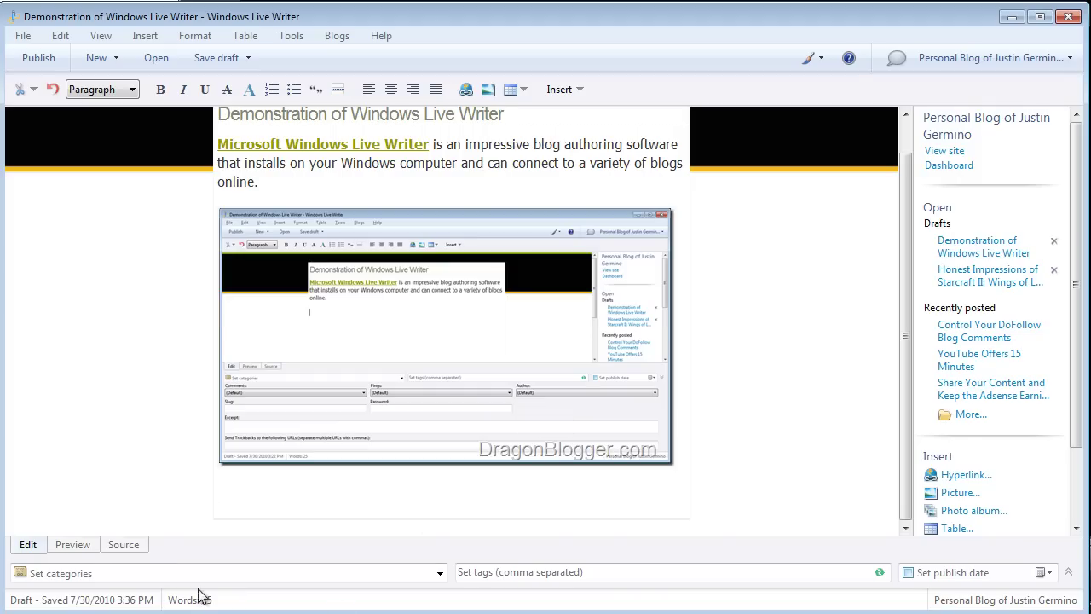
- Expand the extra post properties and assign the Internet category
{"action": "left_click", "coordinate": [1070, 575]}
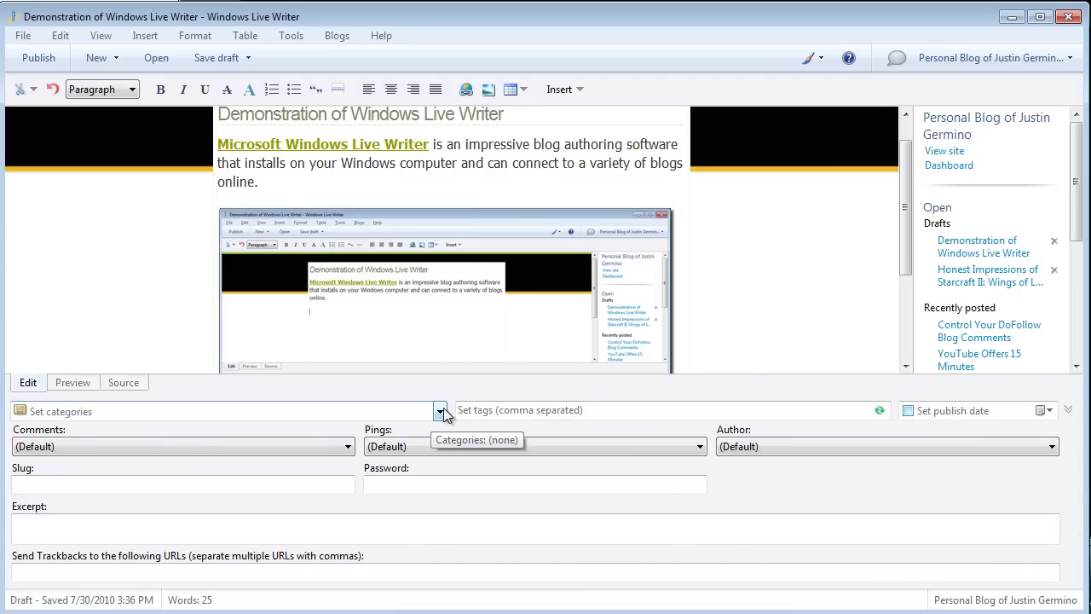
{"action": "left_click", "coordinate": [440, 412]}
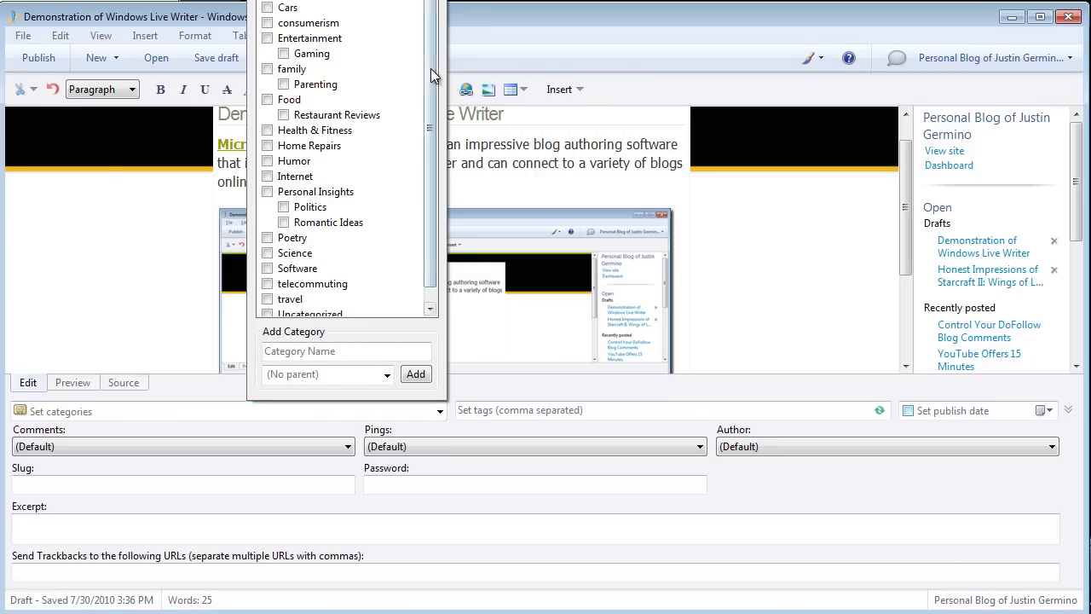
{"action": "left_click_drag", "start_coordinate": [431, 67], "coordinate": [431, 102]}
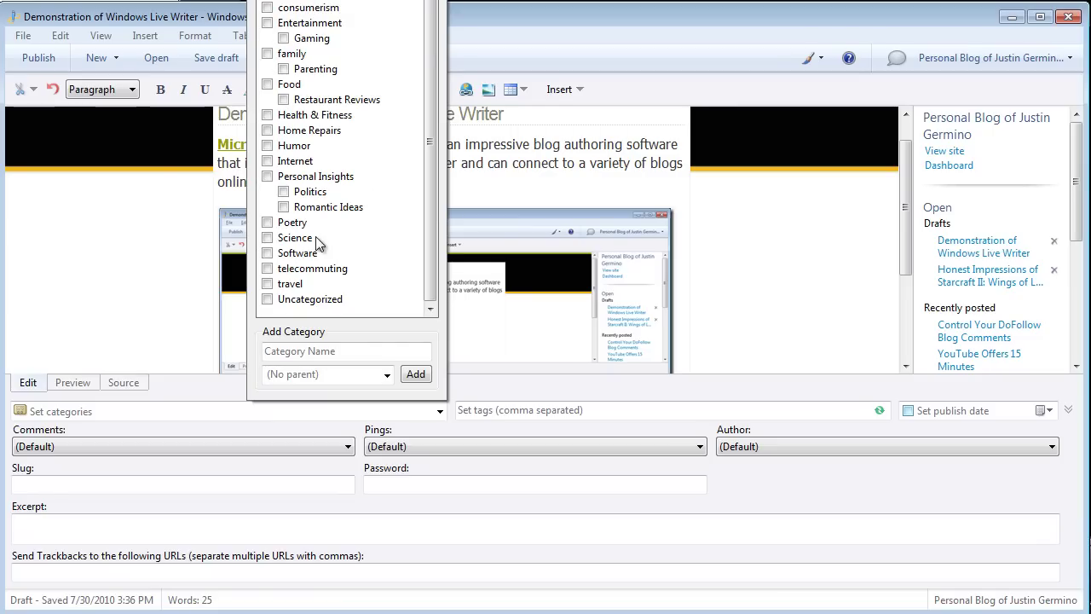
{"action": "left_click", "coordinate": [267, 161]}
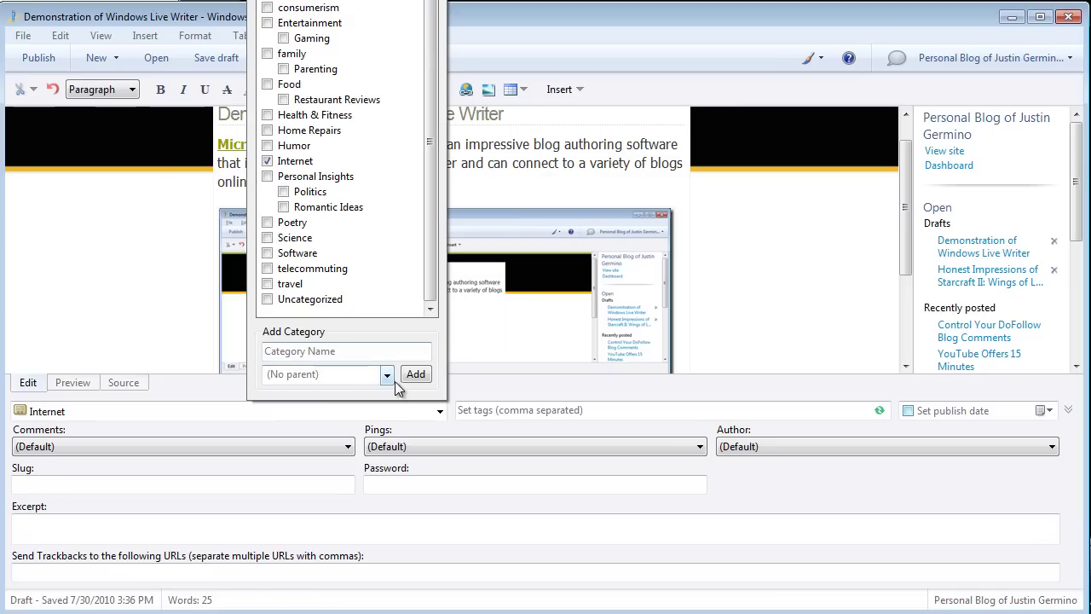
{"action": "left_click", "coordinate": [440, 411]}
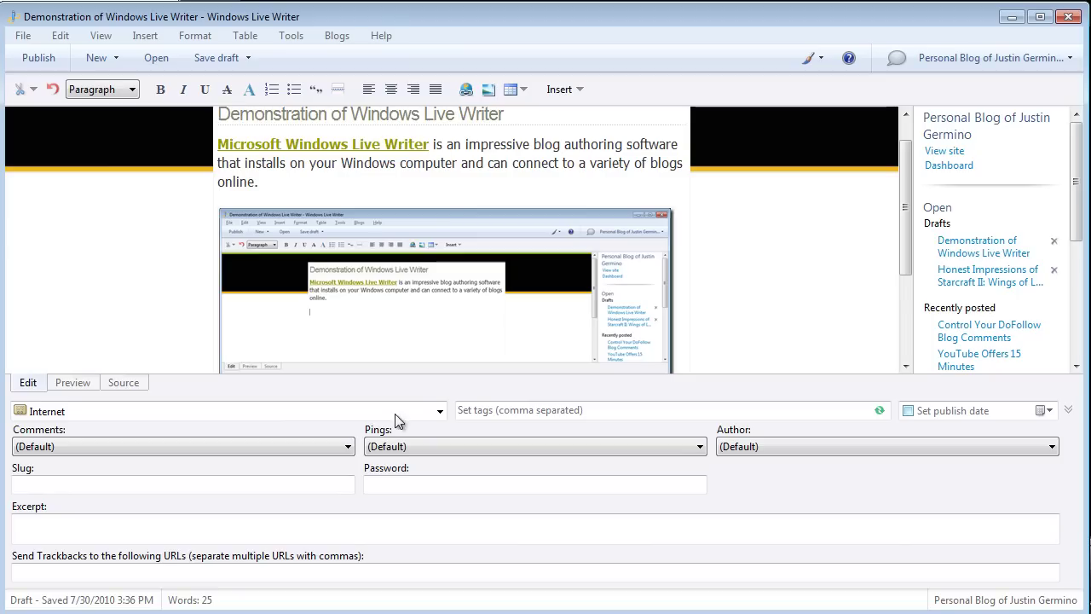
- Add the tags 'livewriter' and 'windows live writer', accepting the suggested second tag
{"action": "left_click", "coordinate": [549, 404]}
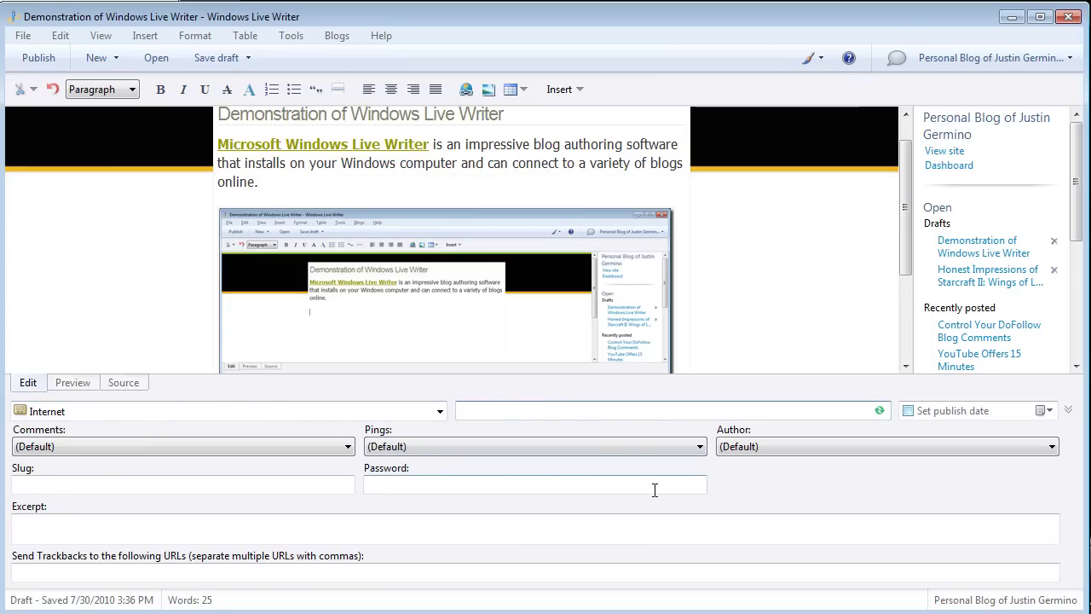
{"action": "type", "text": "livewriter, windows li"}
{"action": "key", "text": "Return"}
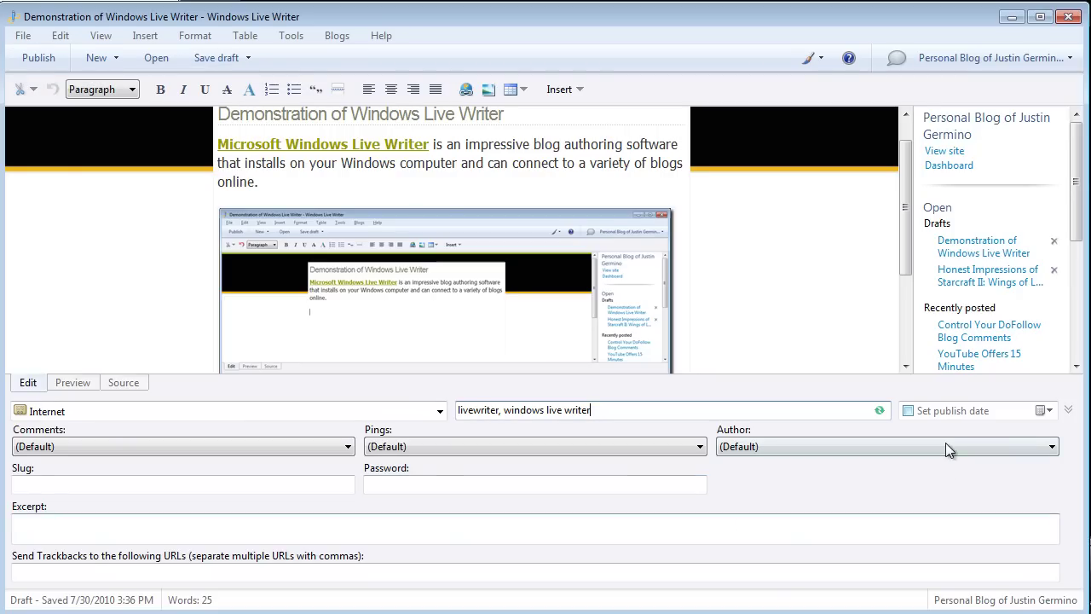
- Schedule the post for 7/30/2010 and keep the author set to (Default)
{"action": "left_click", "coordinate": [1045, 412]}
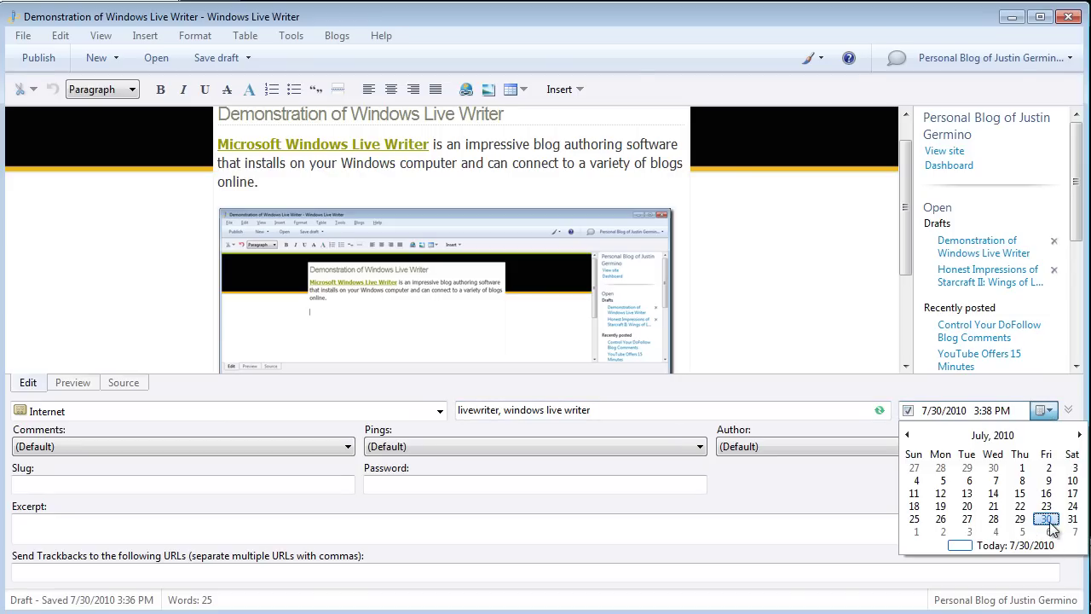
{"action": "left_click", "coordinate": [975, 390]}
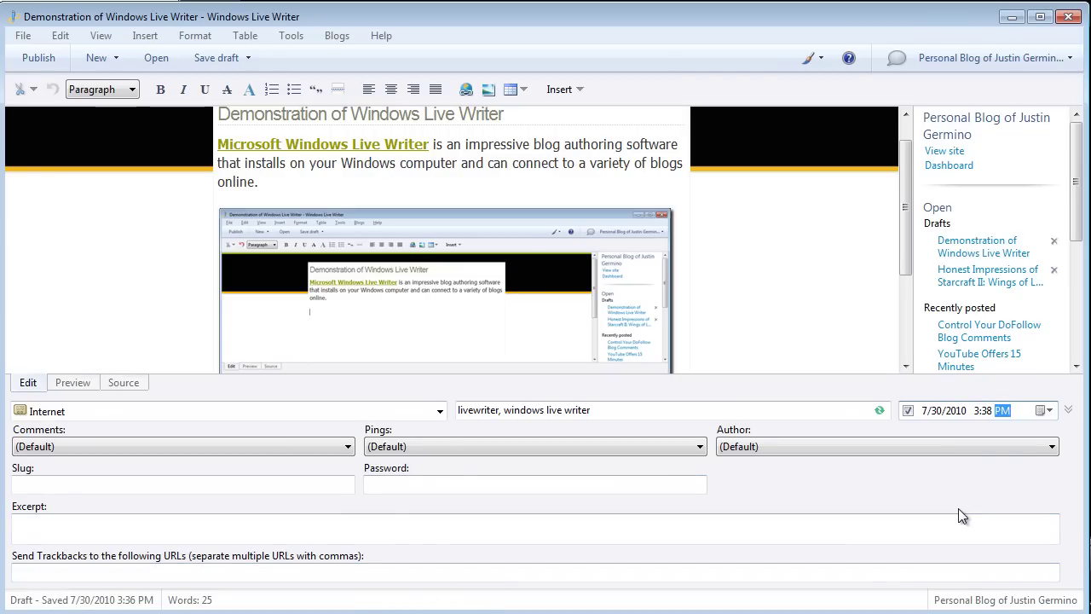
{"action": "left_click", "coordinate": [1053, 454]}
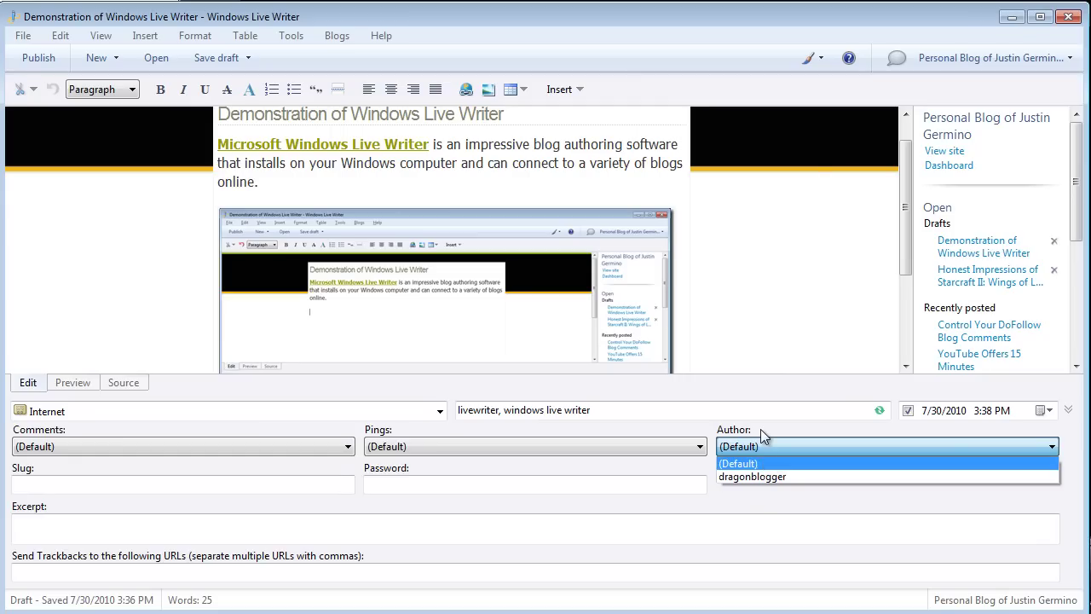
{"action": "left_click", "coordinate": [763, 463]}
- Switch the draft to the Dragon Blogger blog and leave its author on (Default)
{"action": "left_click", "coordinate": [337, 35]}
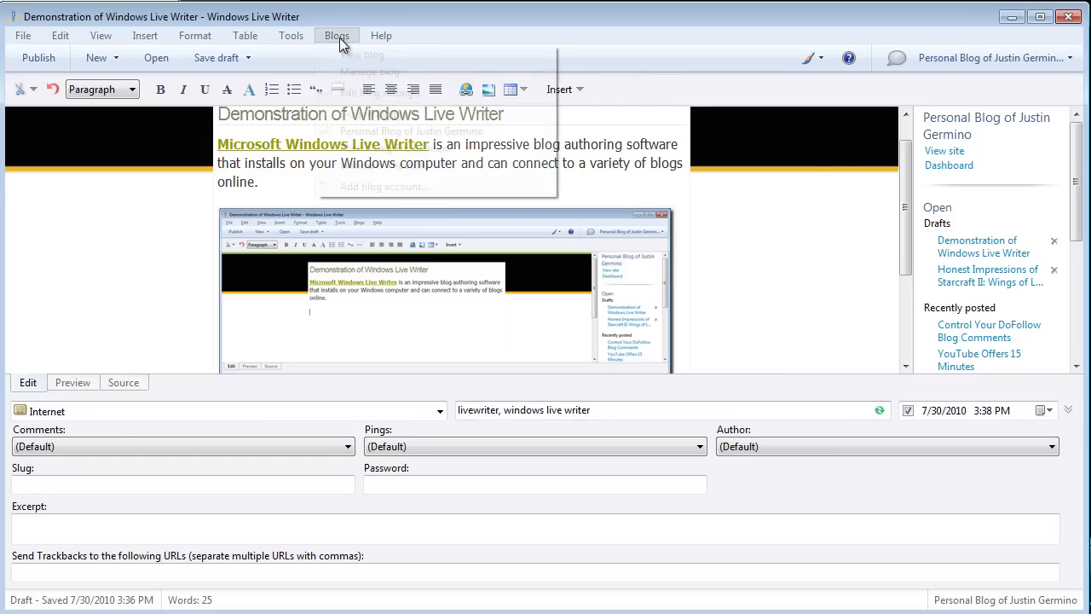
{"action": "left_click", "coordinate": [362, 117]}
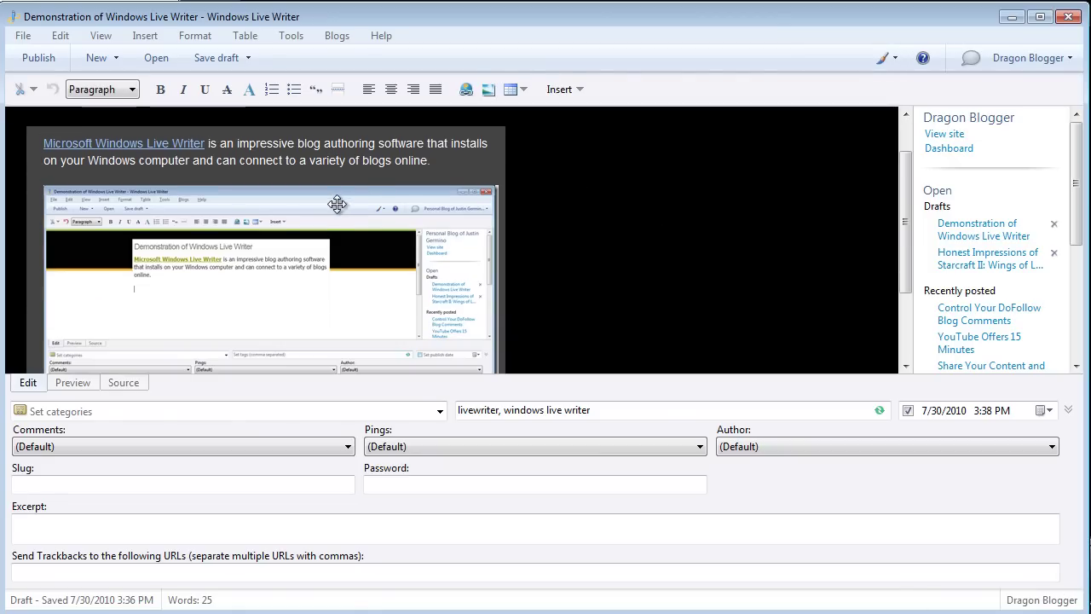
{"action": "scroll", "coordinate": [337, 204], "scroll_direction": "down", "scroll_amount": 3}
{"action": "scroll", "coordinate": [337, 204], "scroll_direction": "up", "scroll_amount": 4}
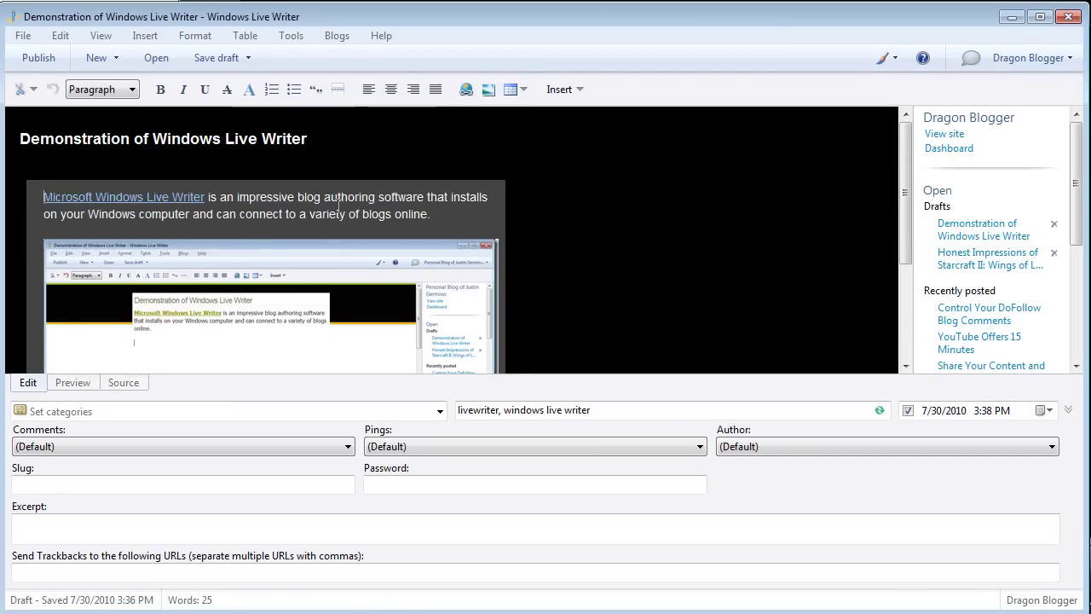
{"action": "left_click", "coordinate": [1003, 446]}
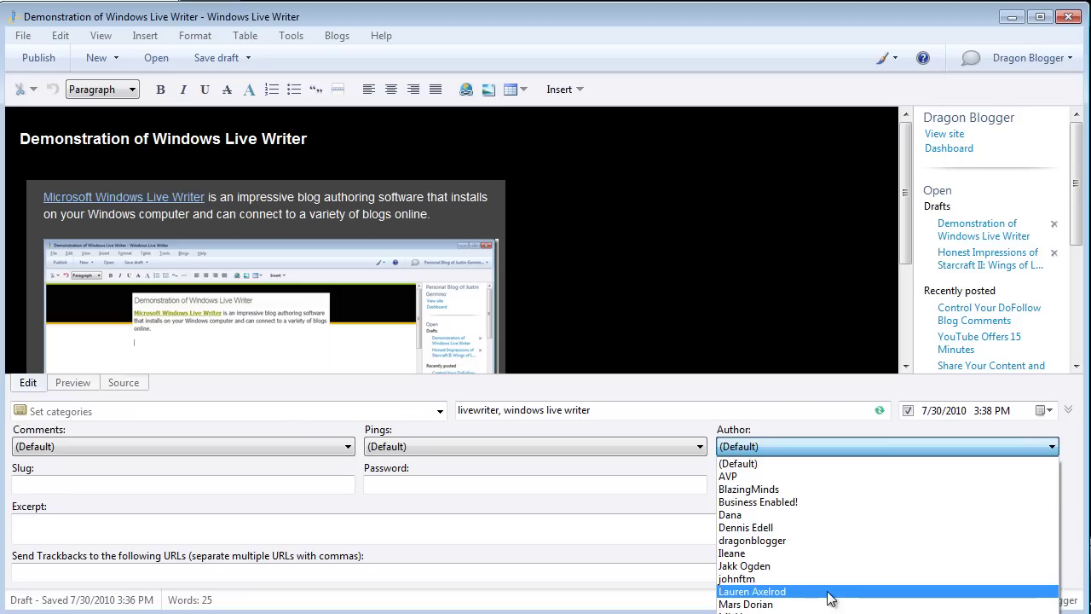
{"action": "left_click", "coordinate": [668, 394]}
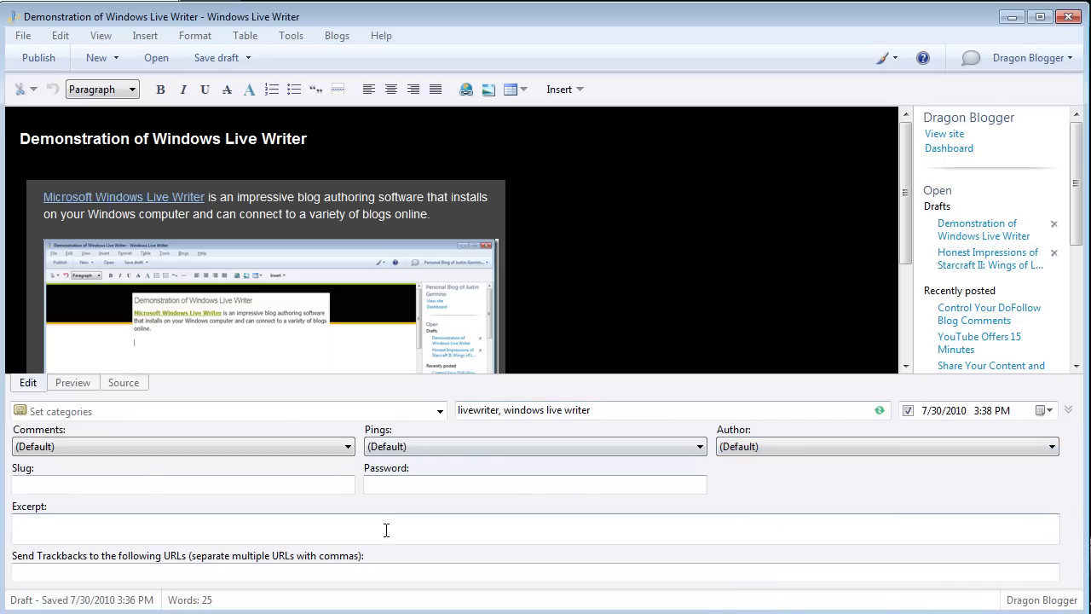
- Enter 'windows-live-writer-demo' as the post slug, then move into the Excerpt box
{"action": "left_click", "coordinate": [149, 482]}
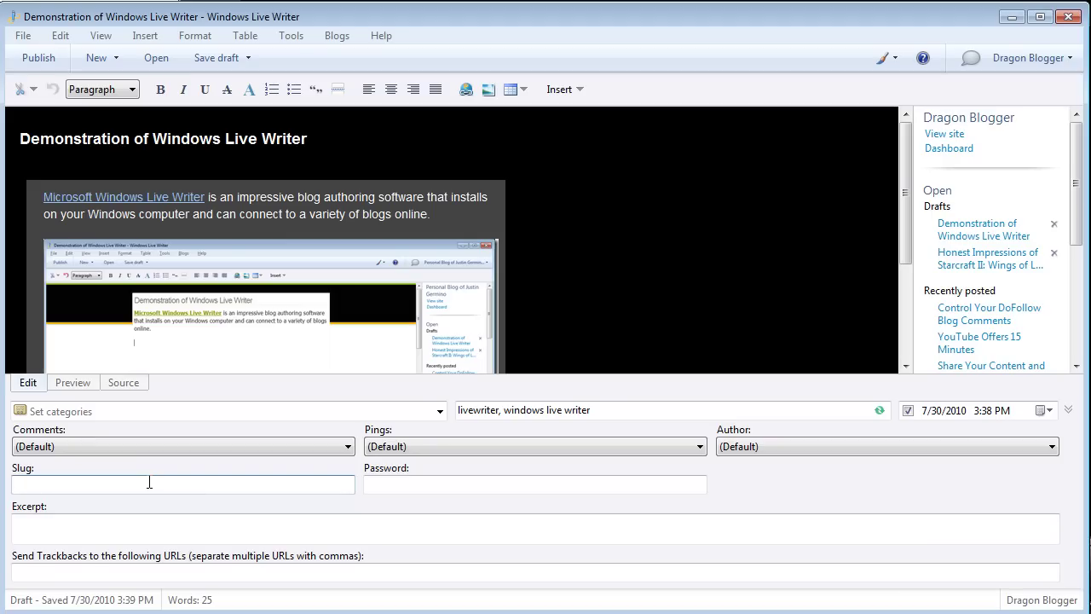
{"action": "type", "text": "windows-live-writer-demo"}
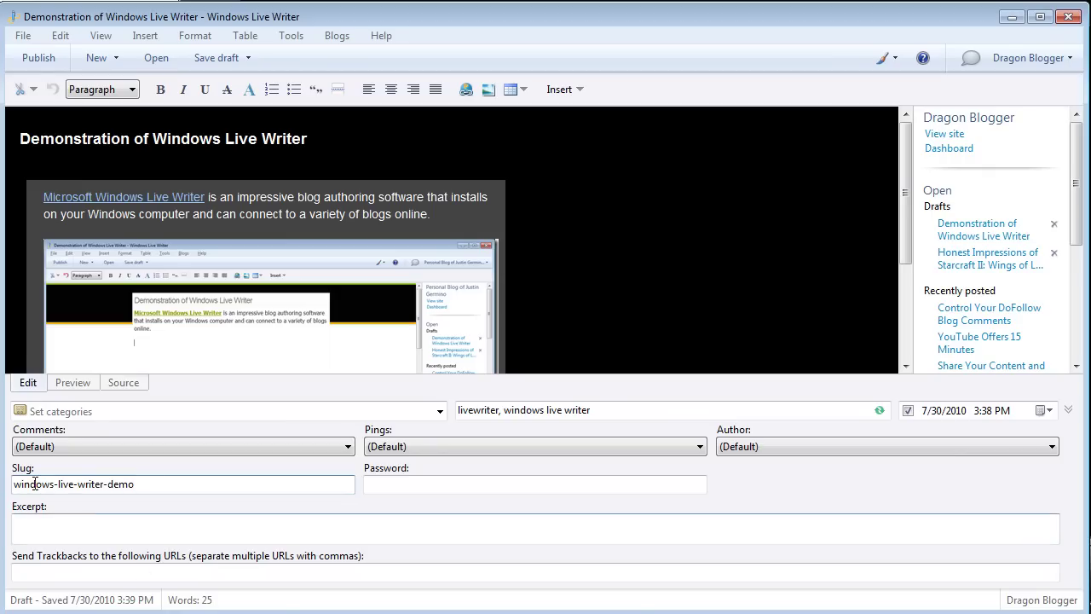
{"action": "left_click", "coordinate": [110, 533]}
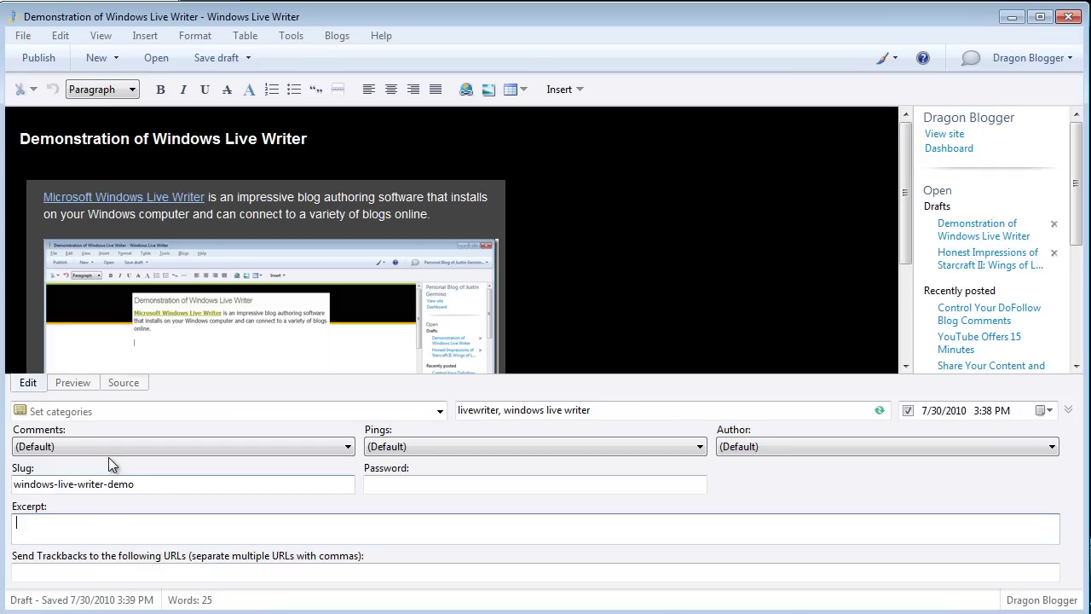
{"action": "left_click_drag", "start_coordinate": [431, 215], "coordinate": [38, 175]}
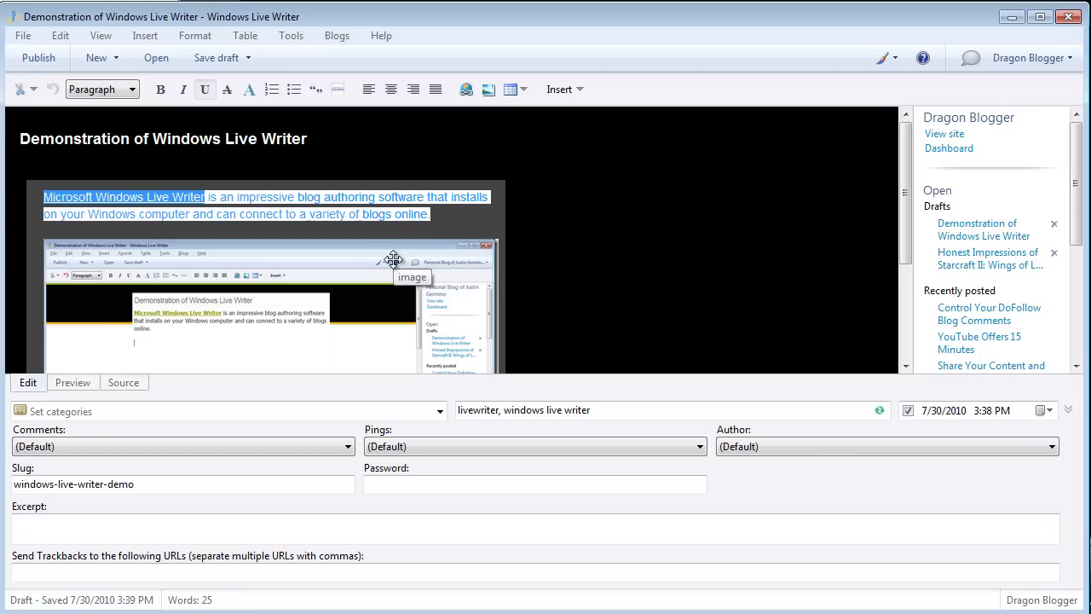
{"action": "left_click", "coordinate": [449, 218]}
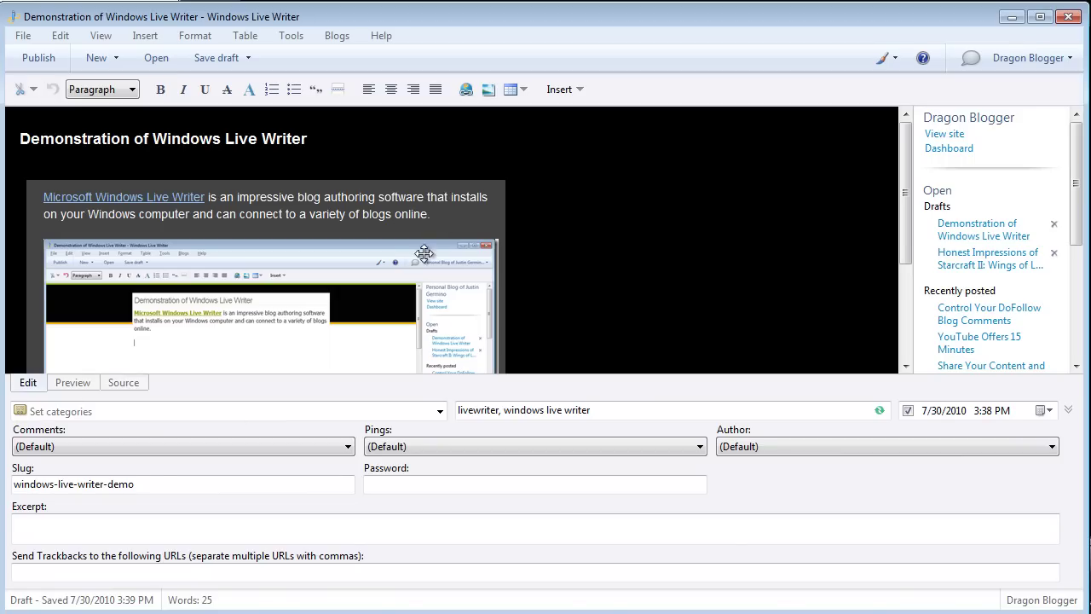
{"action": "left_click", "coordinate": [34, 532]}
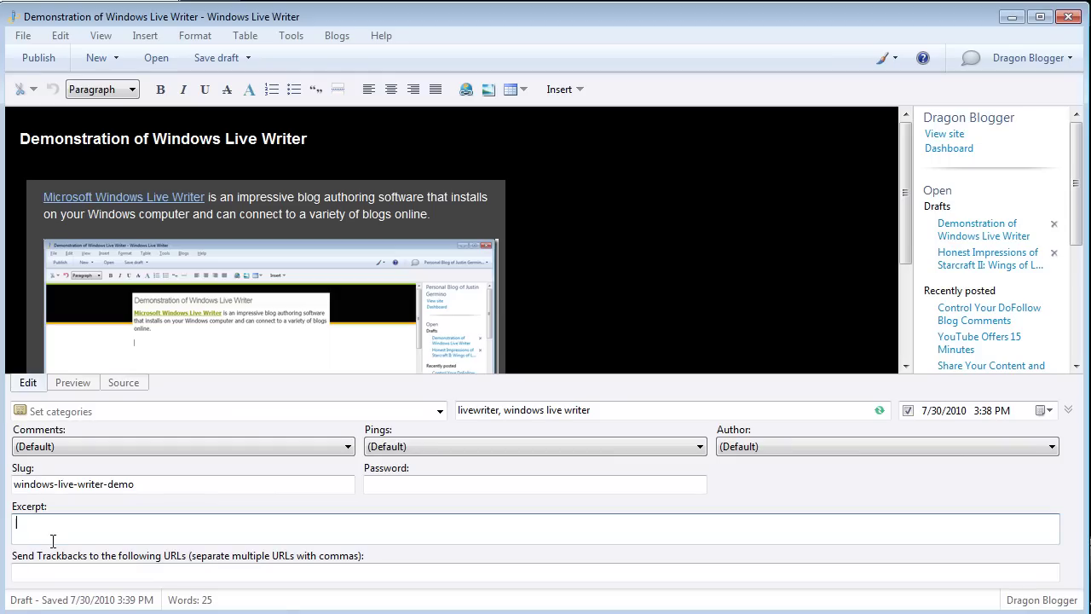
{"action": "left_click", "coordinate": [52, 541]}
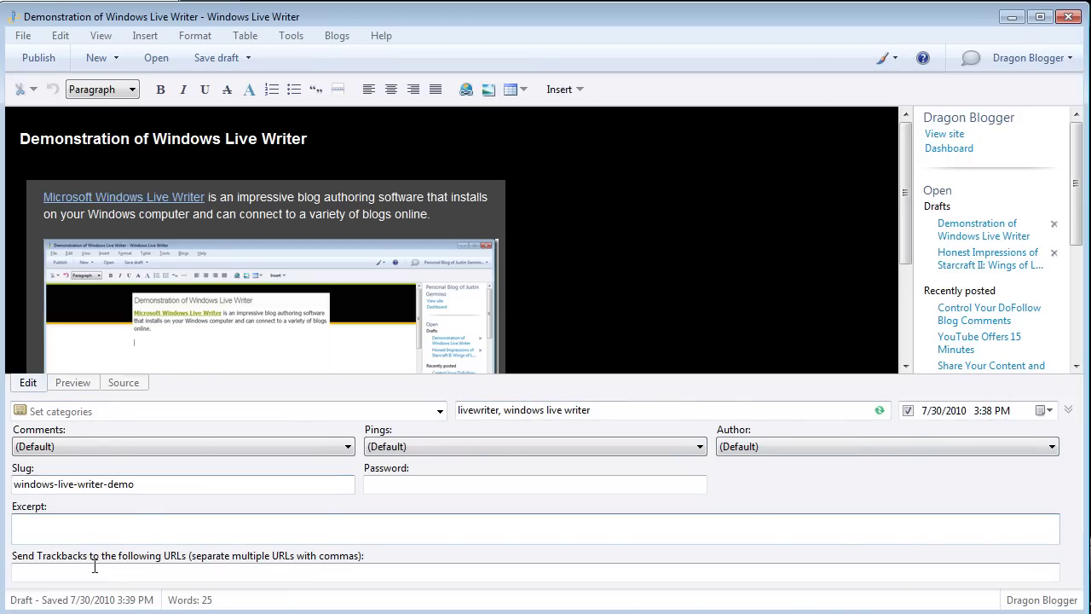
{"action": "left_click", "coordinate": [485, 529]}
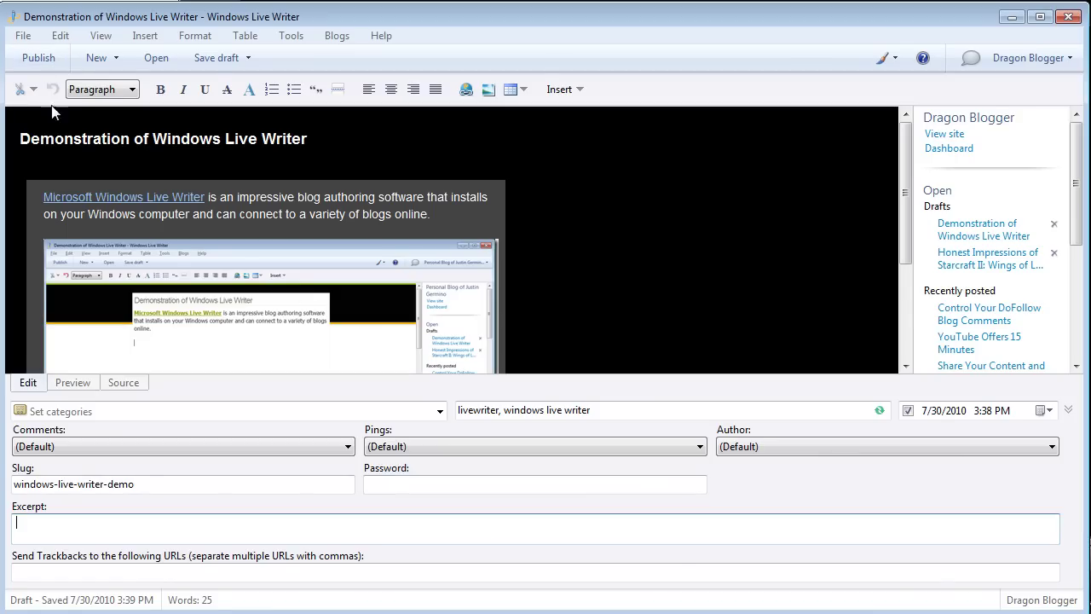